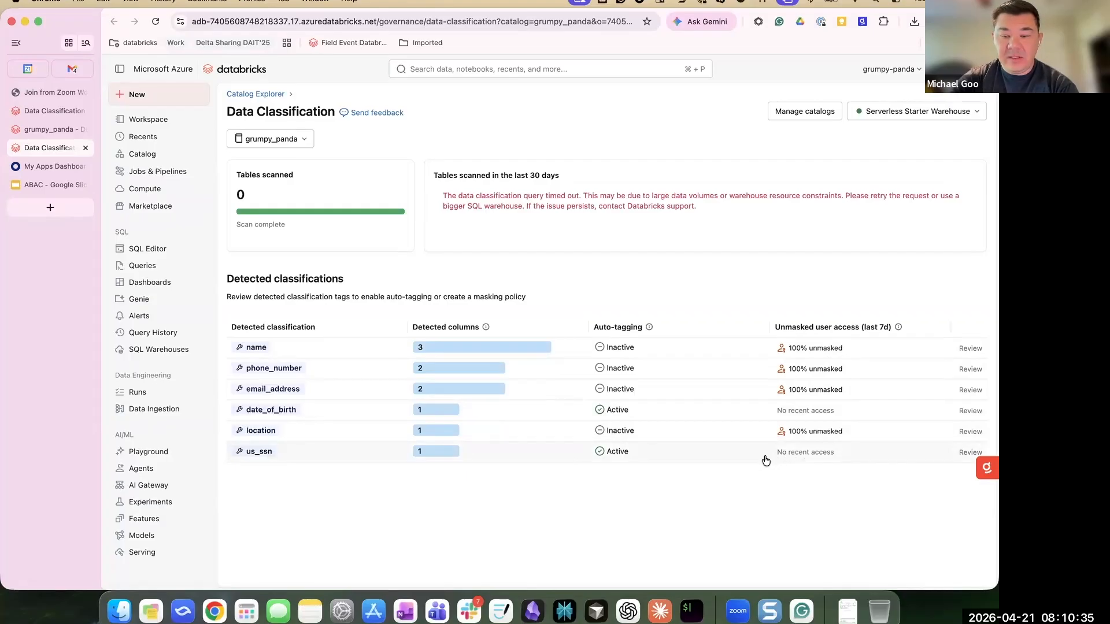
- Inspect the columns detected for the location and us_ssn classifications, then return to the Catalog explorer
click(434, 431)
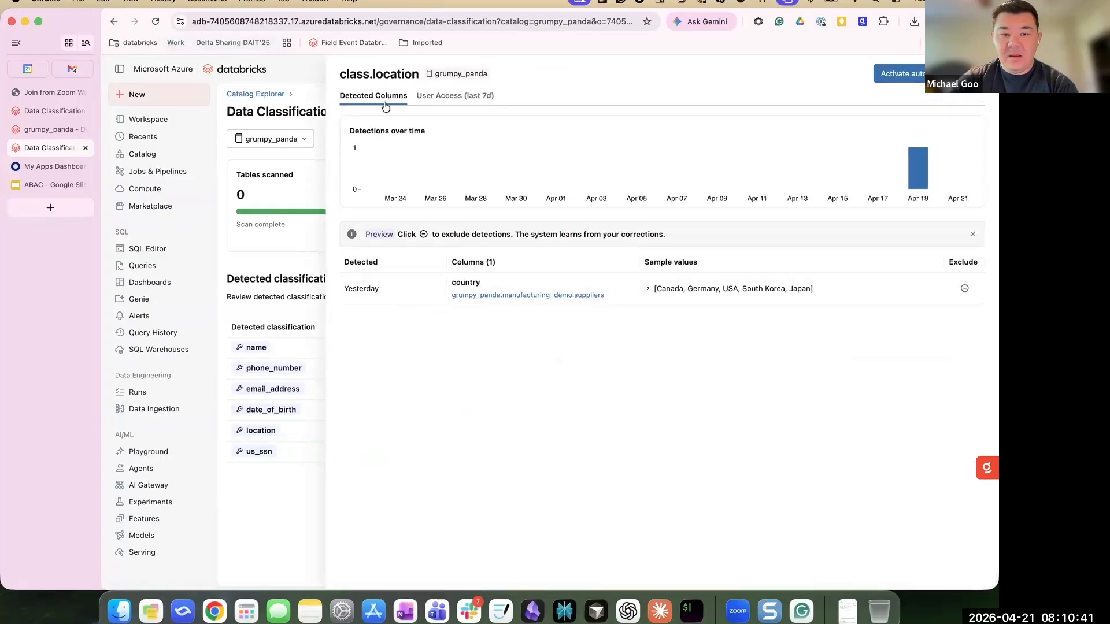
click(259, 452)
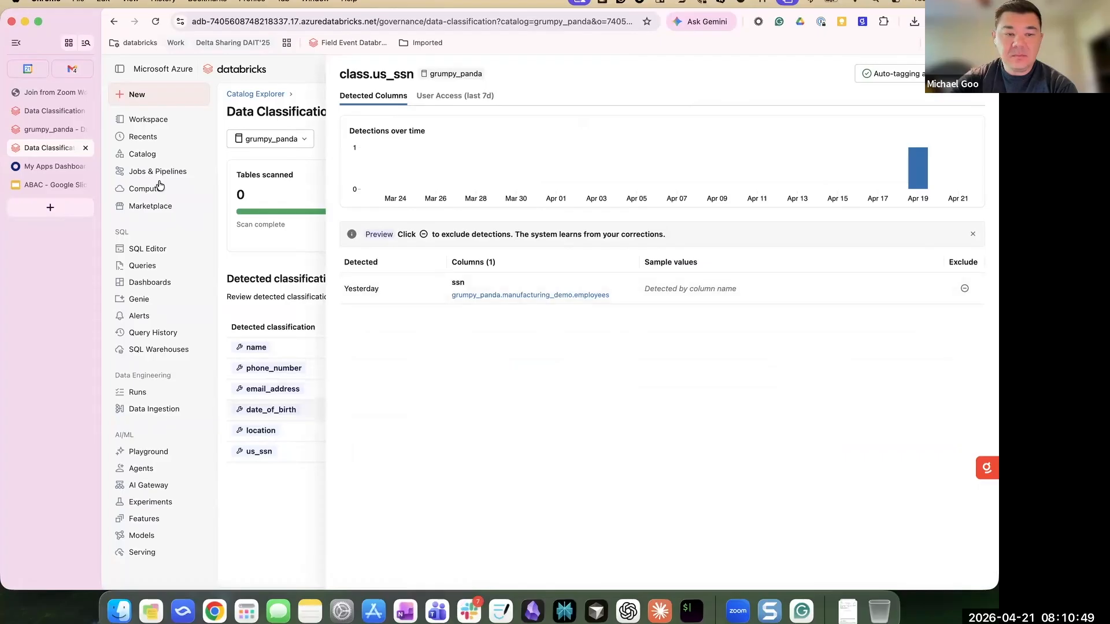
click(142, 156)
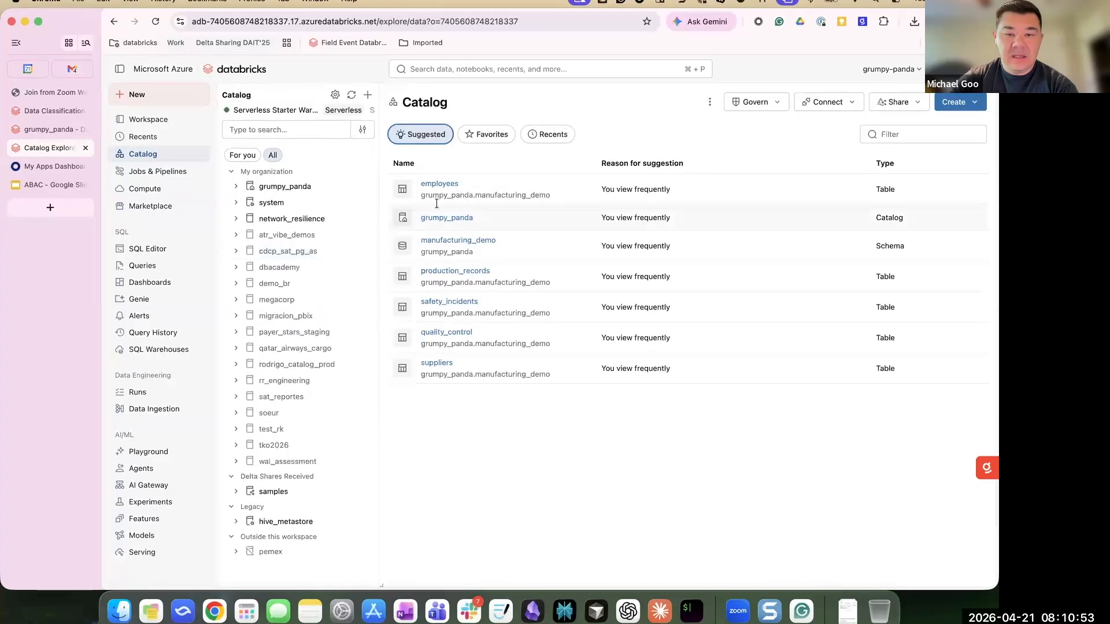
- Open the mask_ssn policy from the employees table's list of policies
click(435, 185)
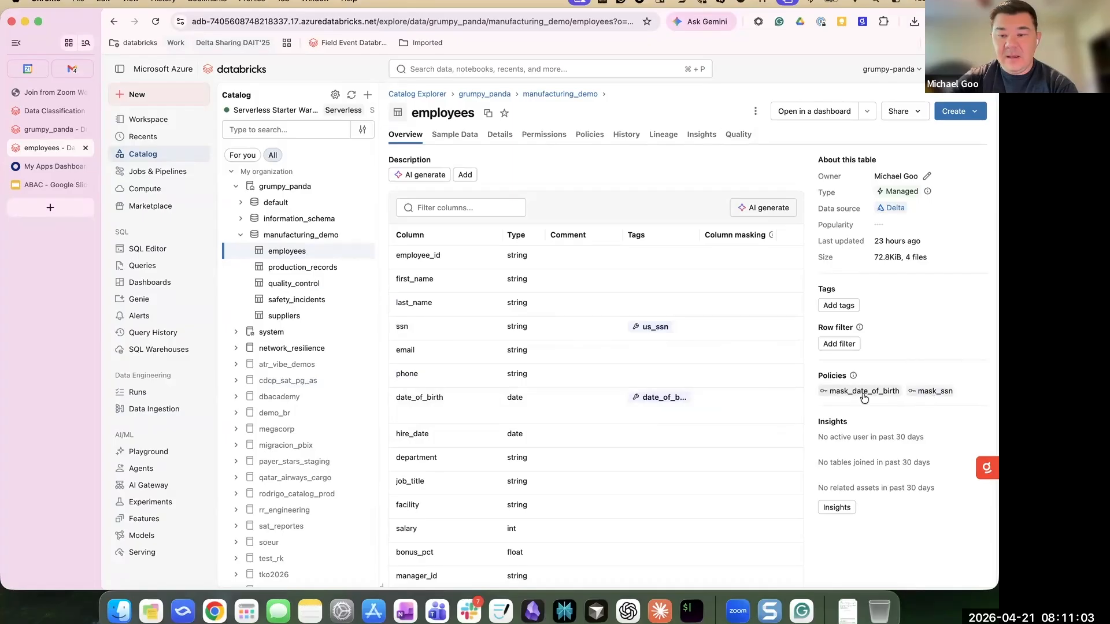
click(596, 139)
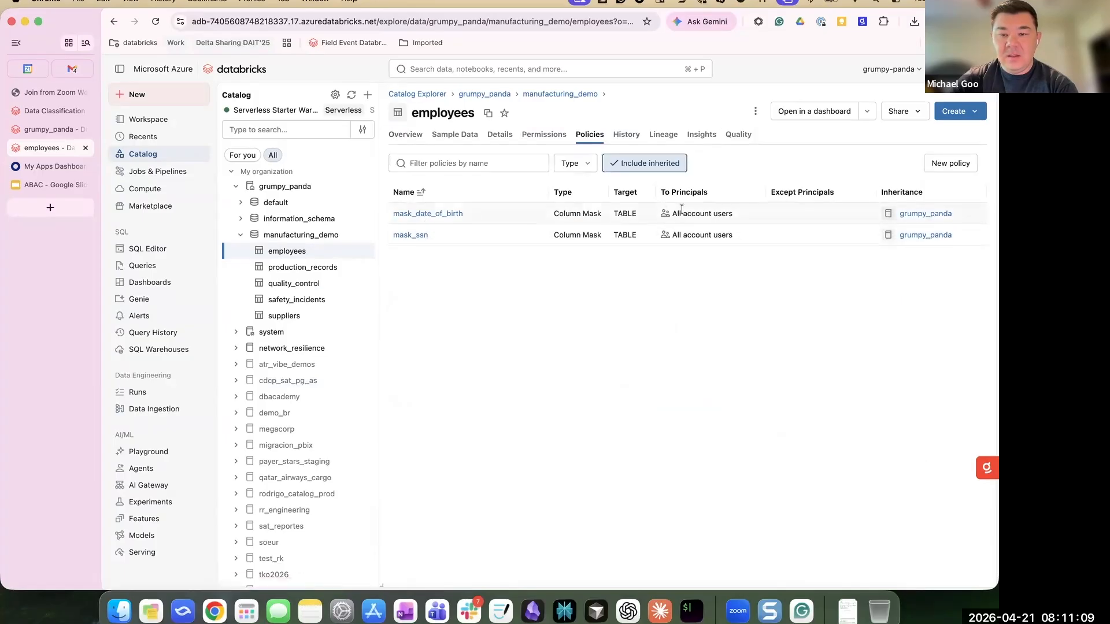
click(416, 239)
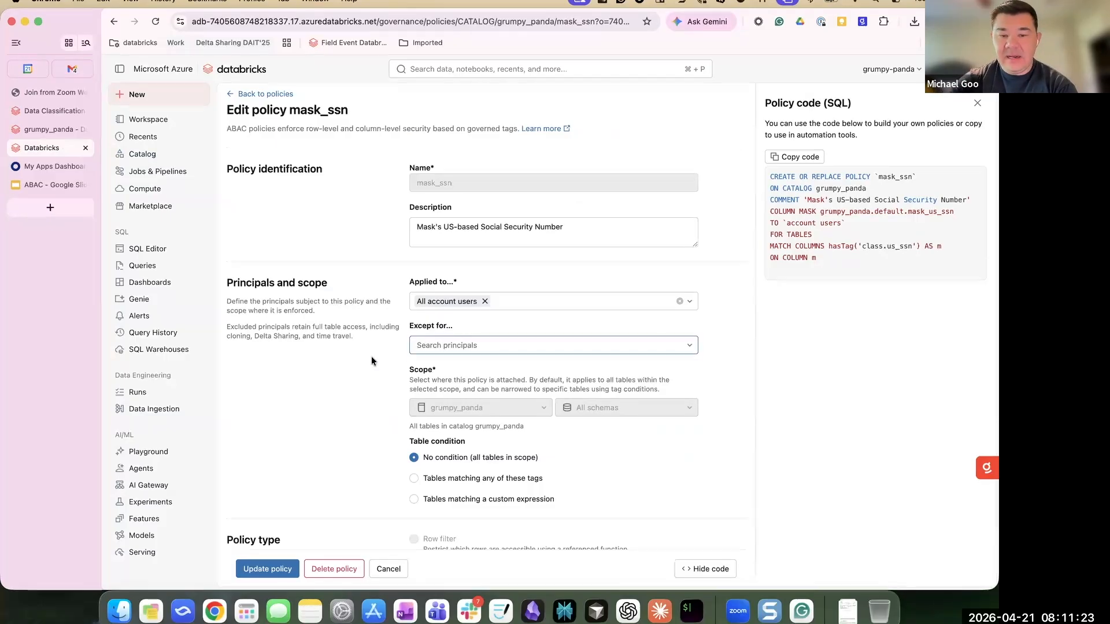
- Review the mask_ssn policy code, highlighting its '***-**-****' output, and return to the policies list
scroll(385, 360, down, 1)
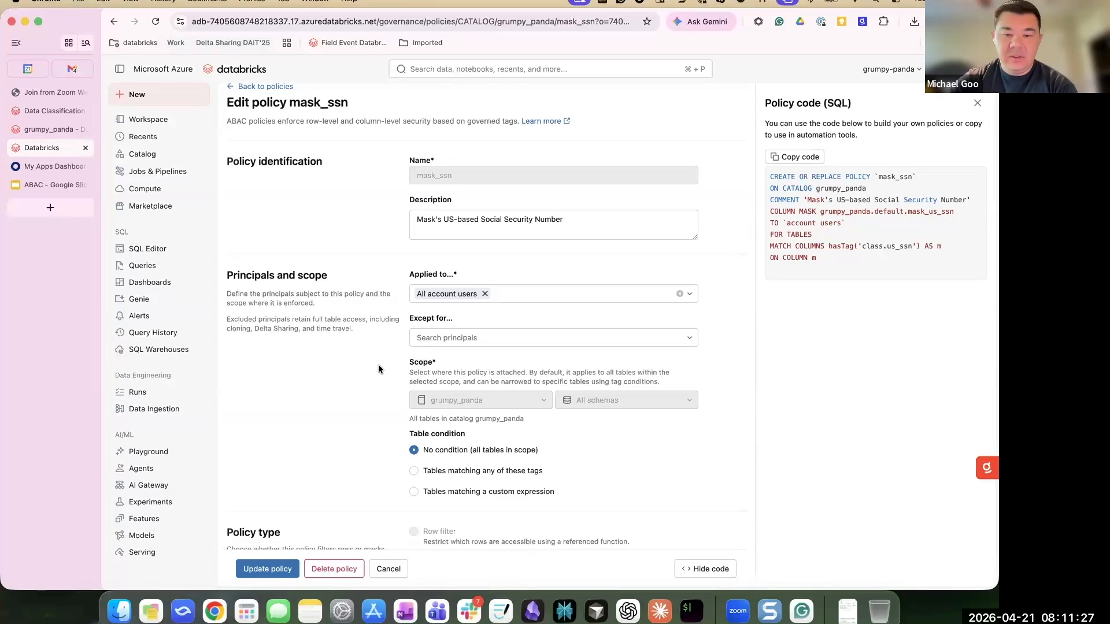
scroll(378, 364, down, 5)
scroll(371, 372, down, 2)
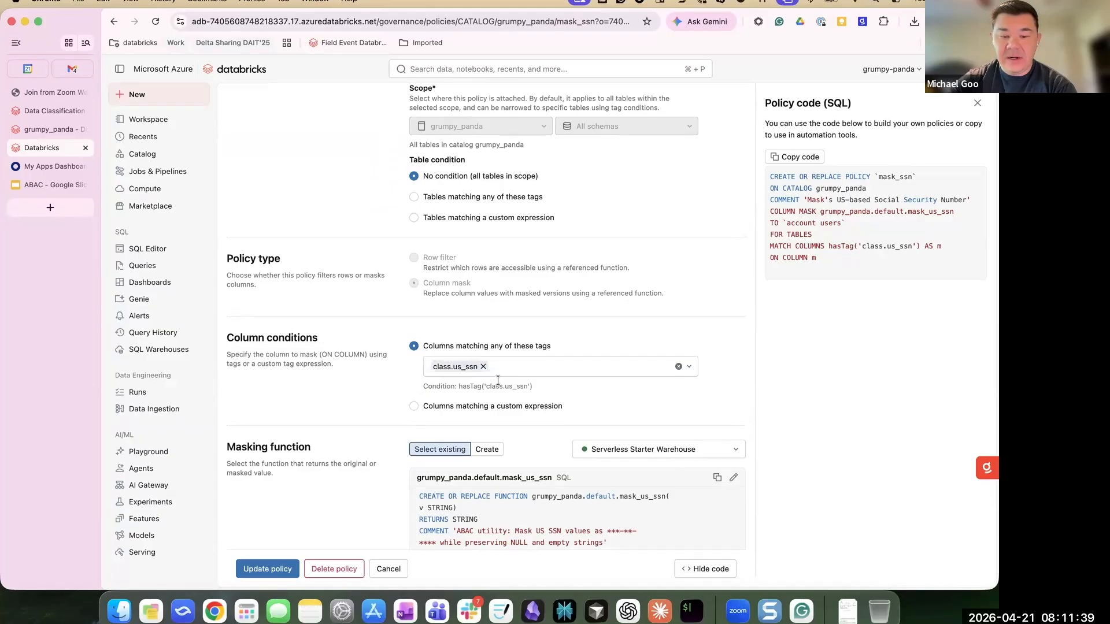
scroll(494, 377, down, 3)
scroll(498, 379, down, 1)
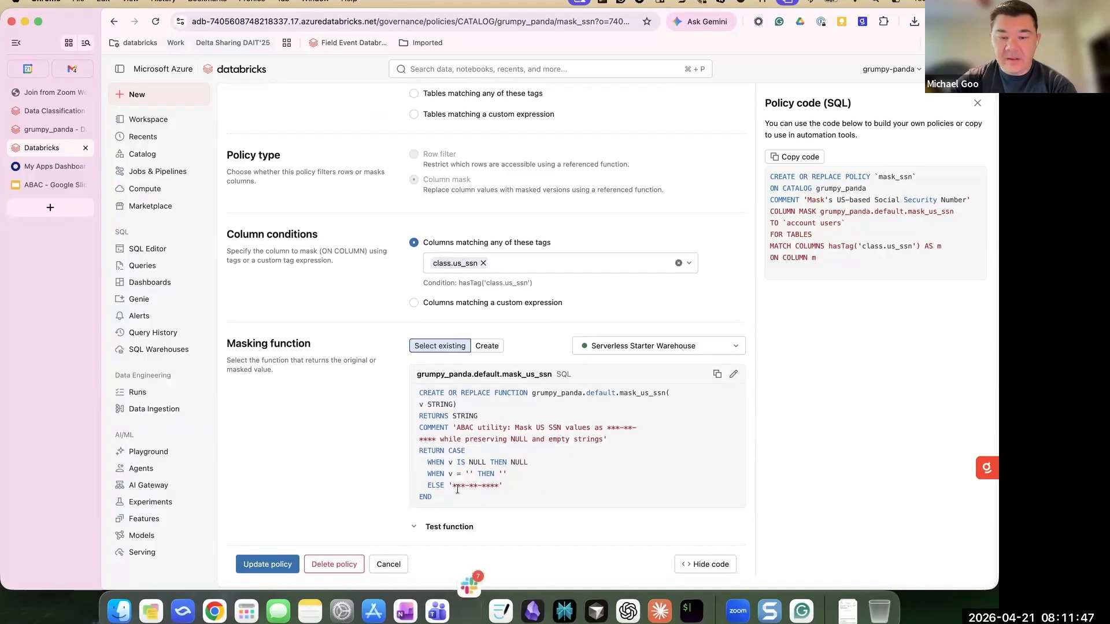
drag(452, 485, 496, 482)
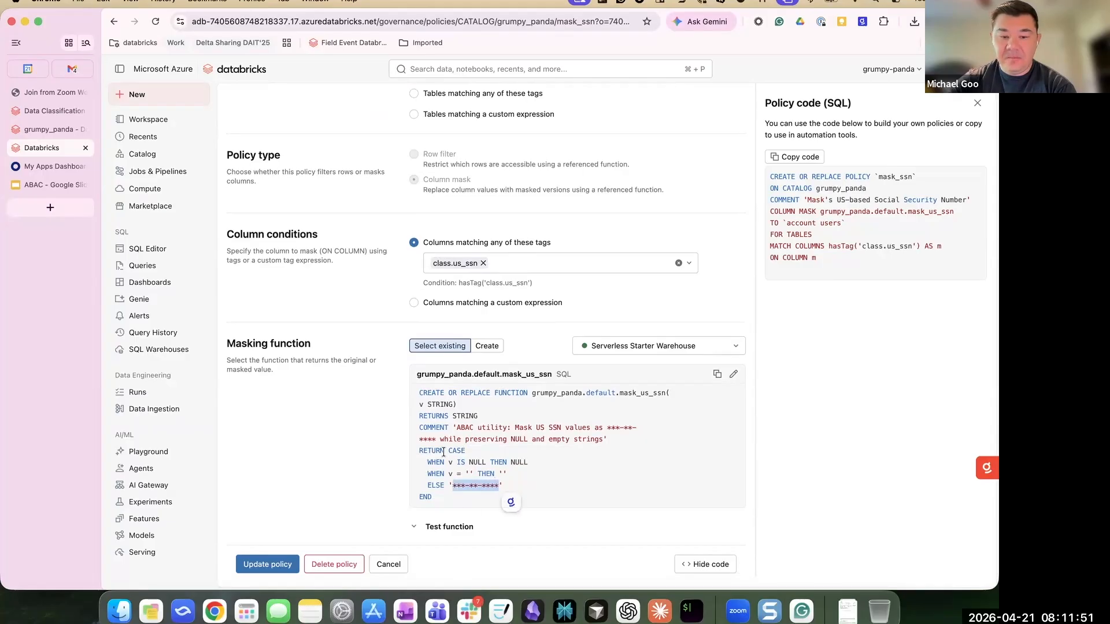
scroll(319, 245, up, 5)
scroll(319, 245, up, 2)
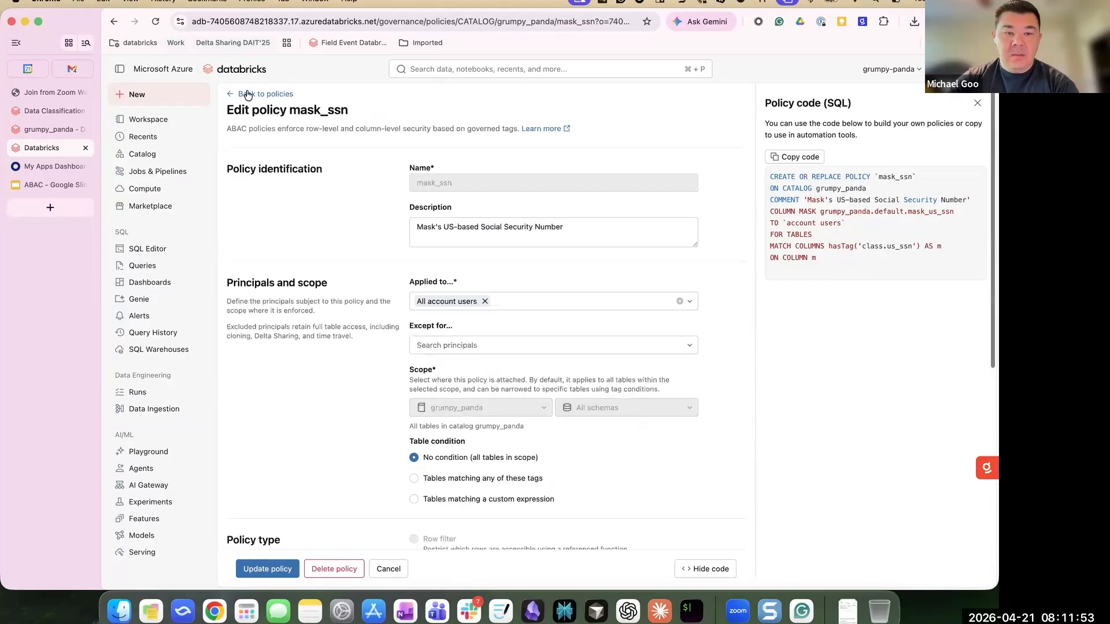
click(245, 98)
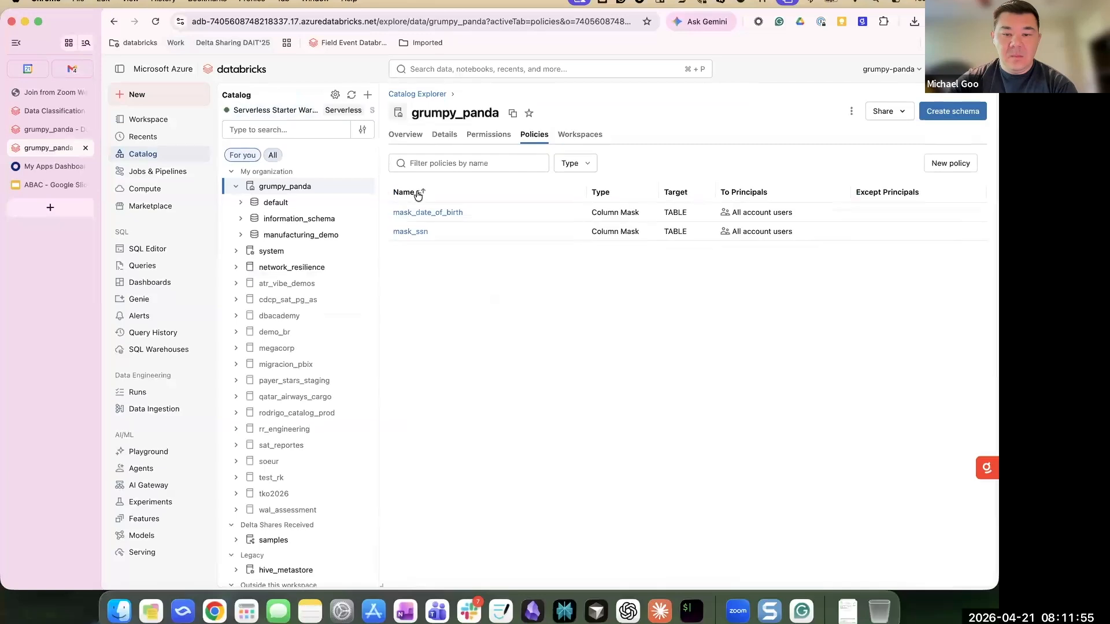
- Open mask_date_of_birth and expand the test section of its mask_dob_month_day function
click(426, 213)
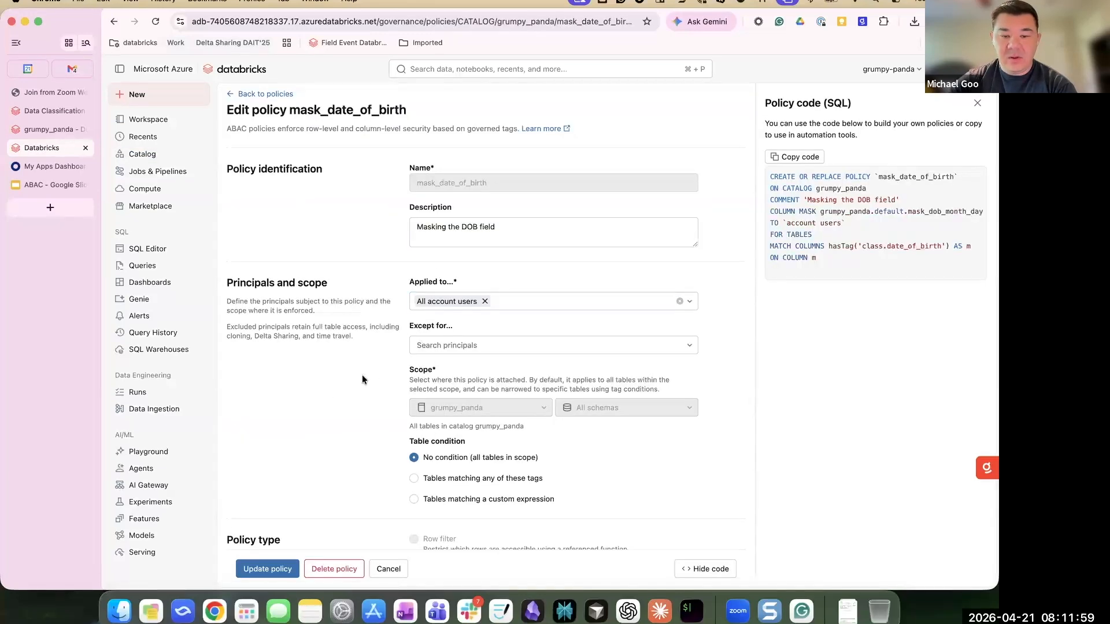
scroll(362, 379, down, 2)
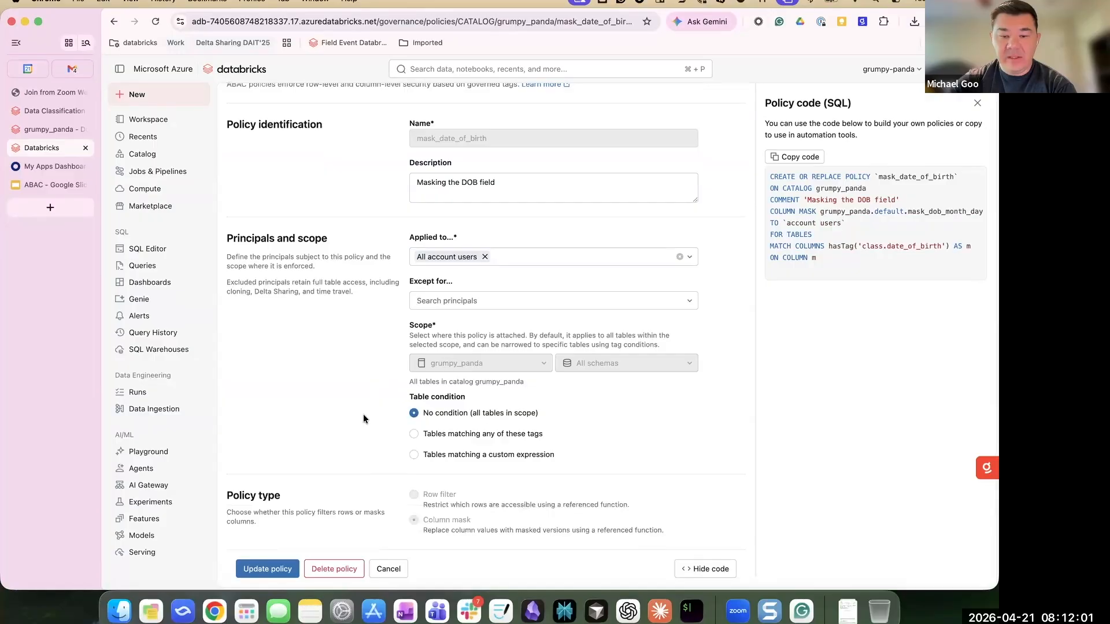
scroll(363, 414, down, 5)
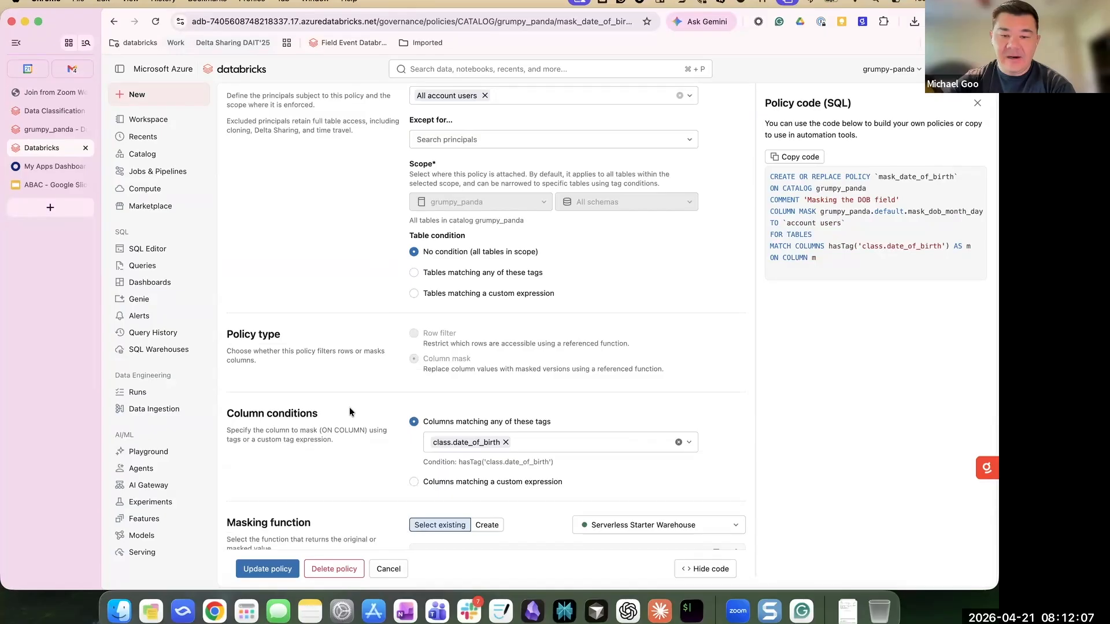
scroll(351, 406, down, 5)
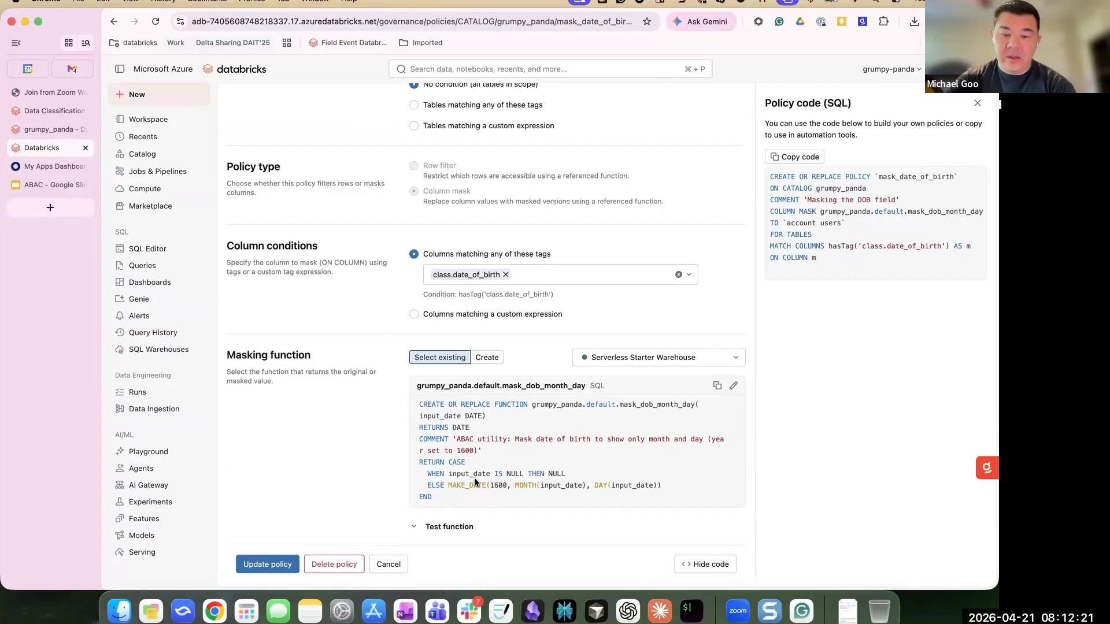
click(413, 527)
scroll(376, 397, up, 4)
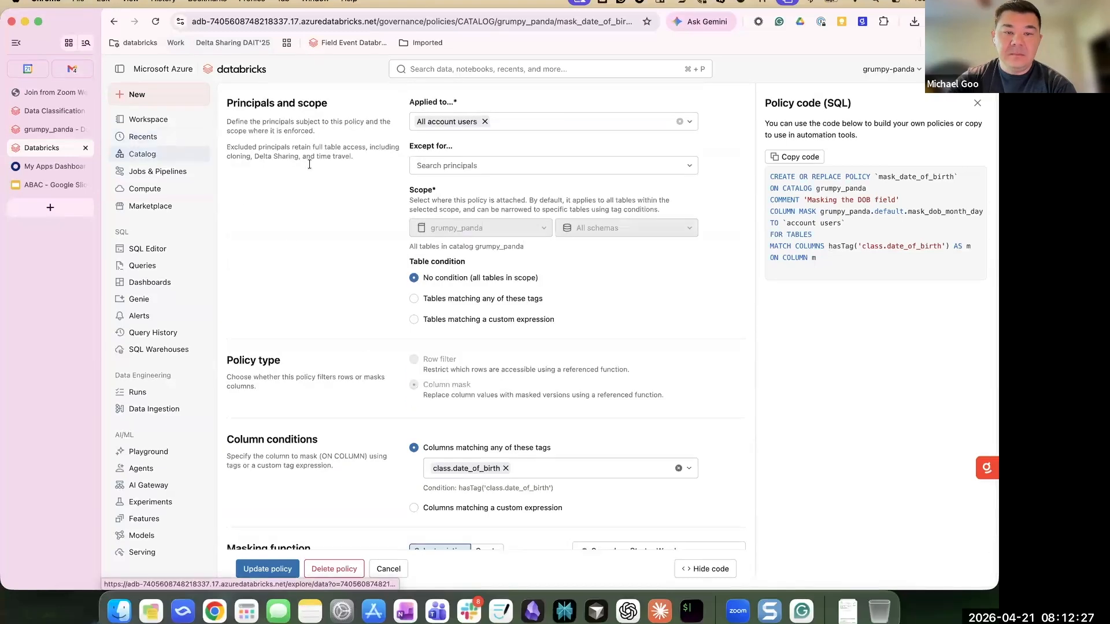
scroll(248, 98, up, 3)
- Navigate through grumpy_panda and manufacturing_demo to the employees table's sample data
click(250, 93)
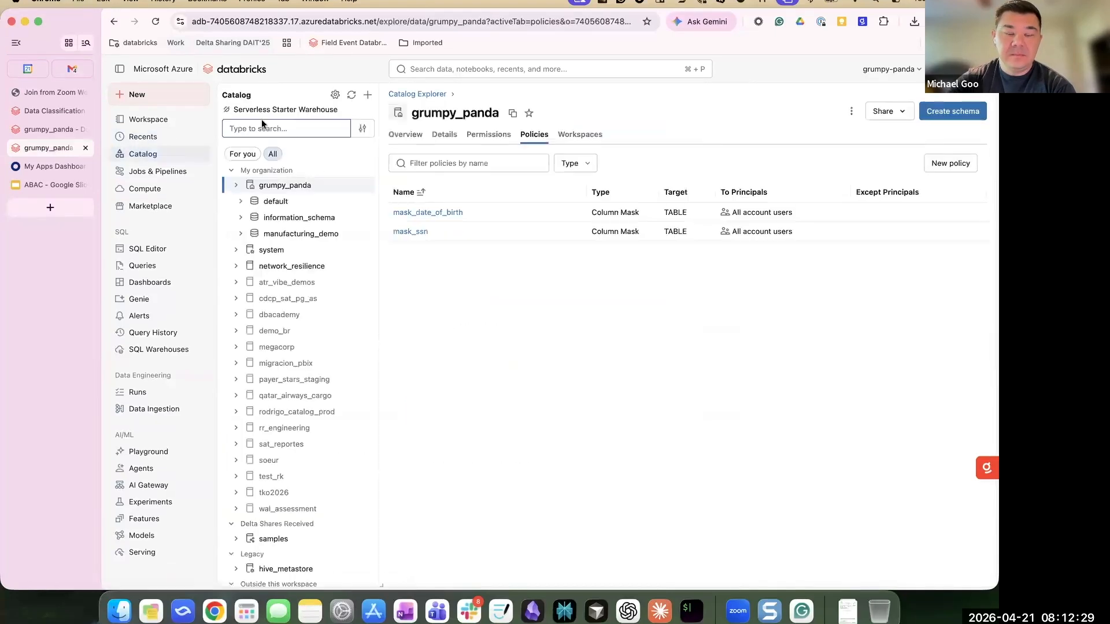
click(409, 135)
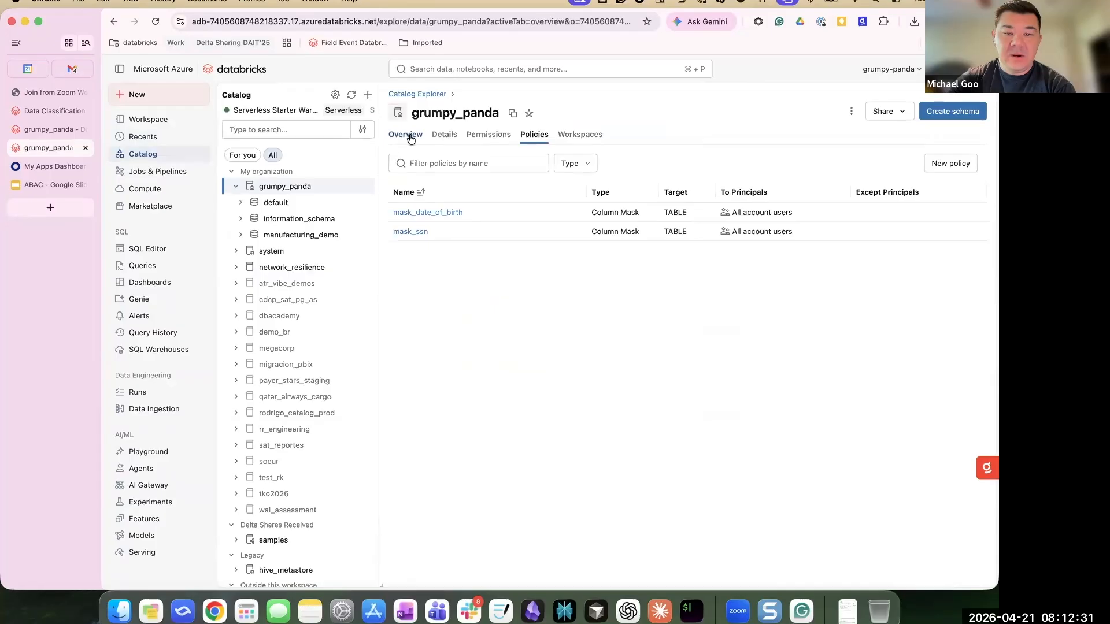
click(456, 332)
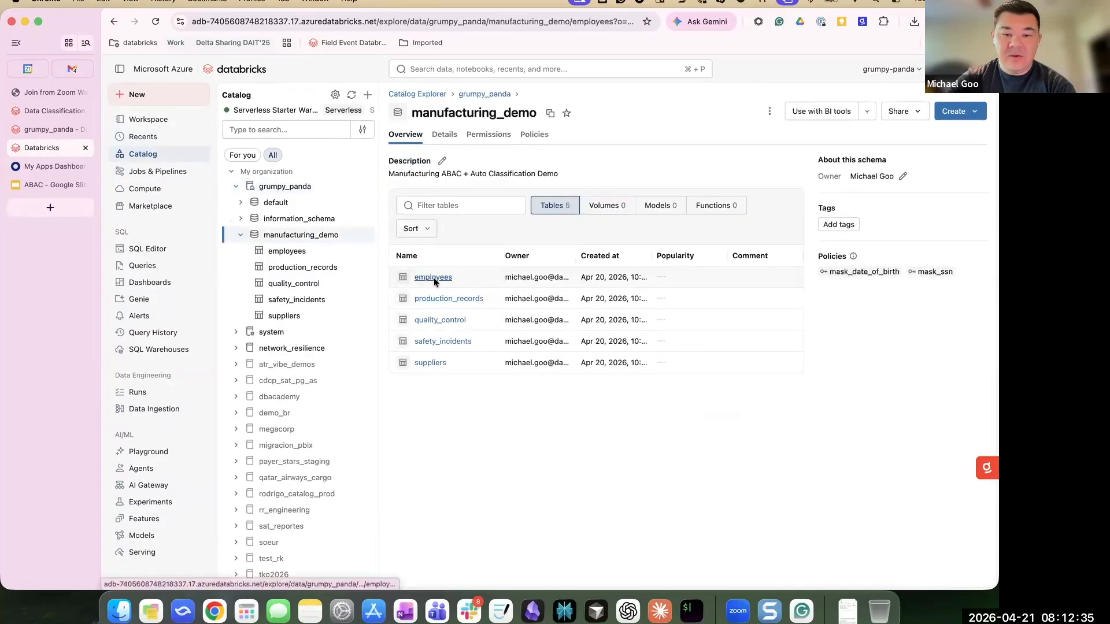
click(434, 277)
click(455, 136)
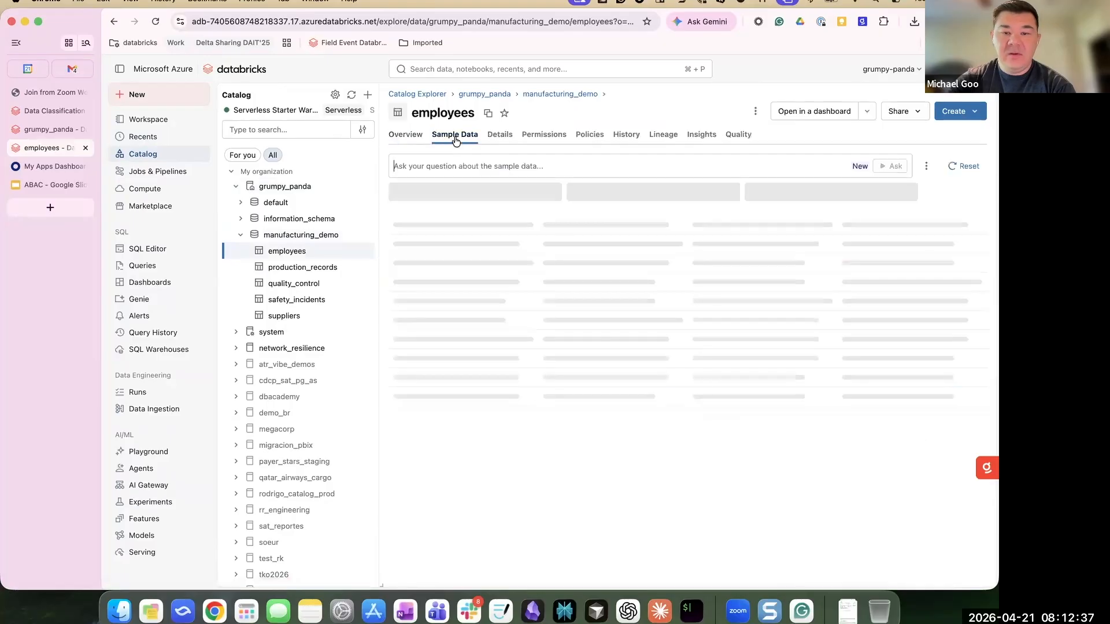
- Inspect the sample rows, where ssn shows ***-**-**** and birth years show 1600
click(18, 44)
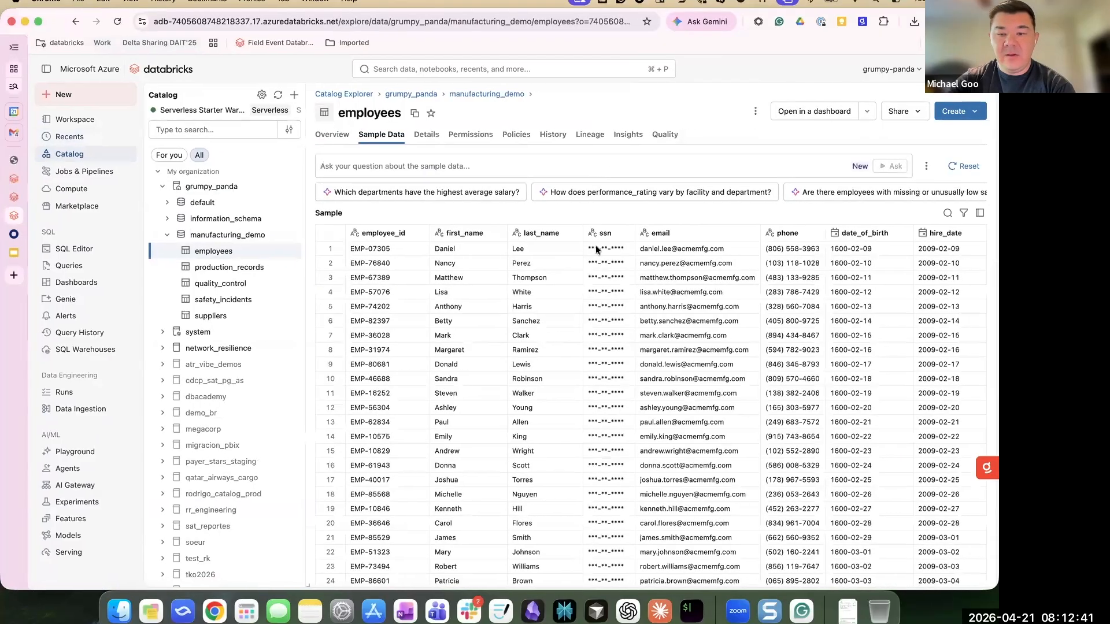
click(595, 248)
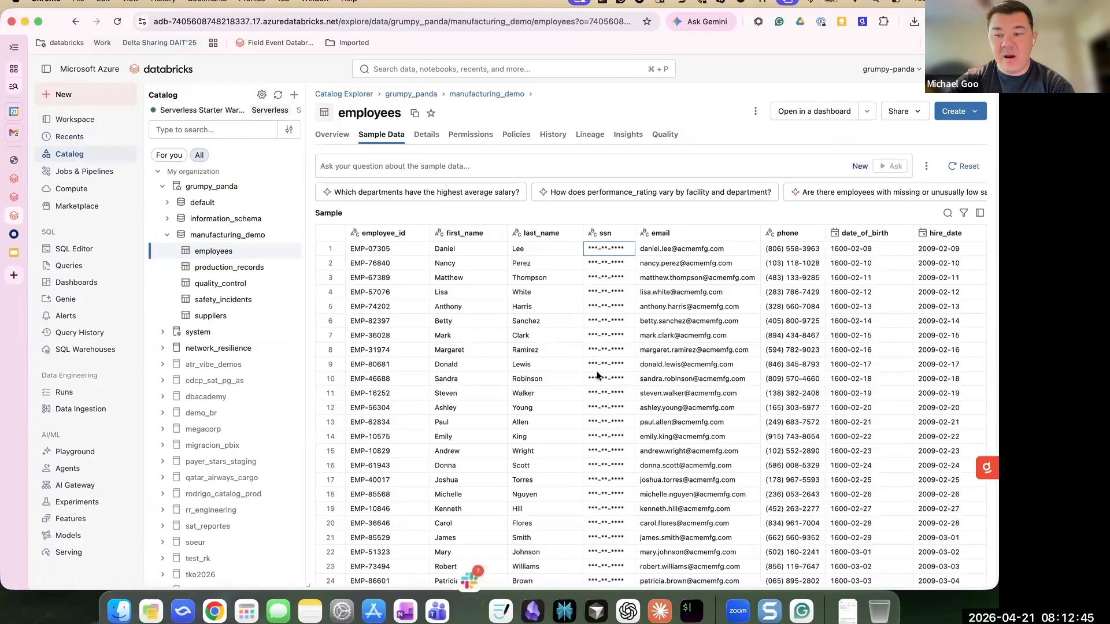
scroll(855, 307, down, 5)
scroll(854, 289, up, 5)
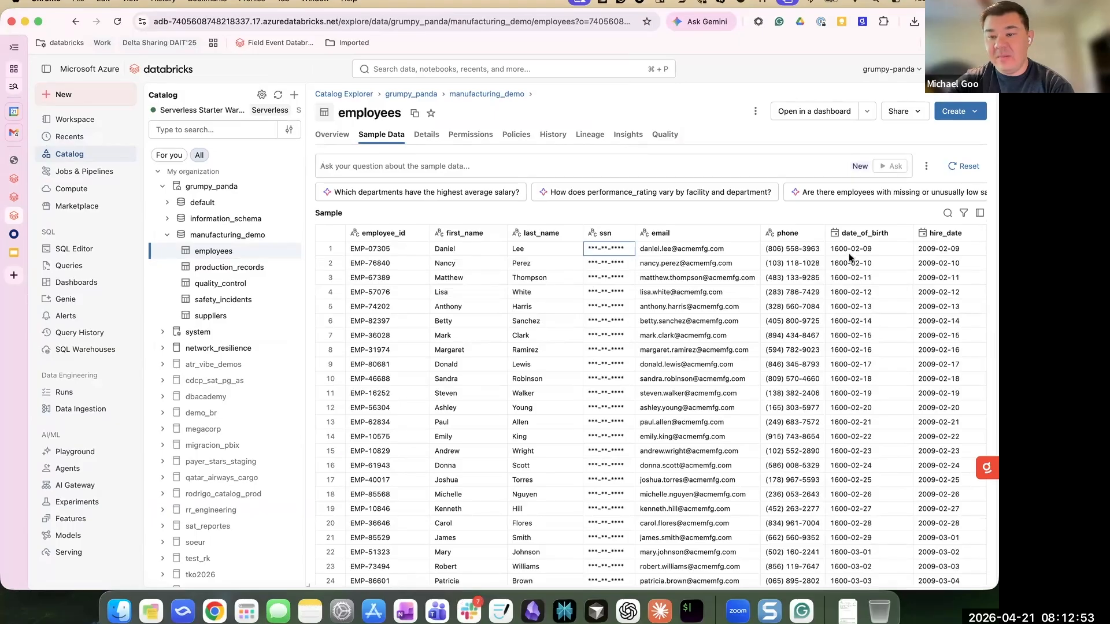
scroll(860, 321, down, 10)
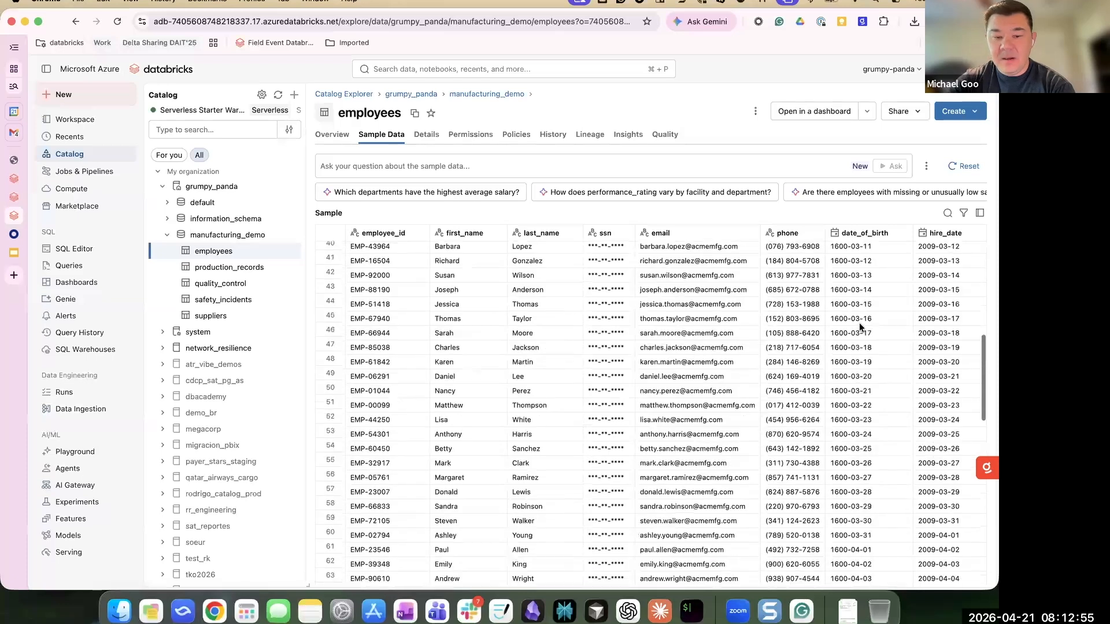
scroll(858, 327, up, 10)
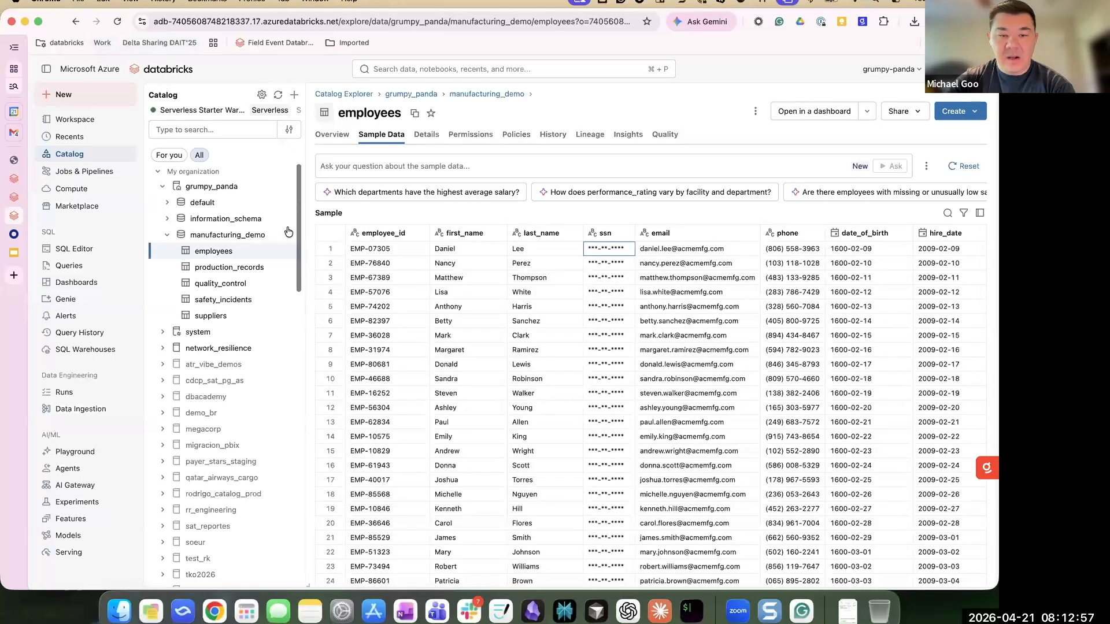
- Add a named user's databricks.com account as an exception to mask_ssn and update the policy
click(525, 138)
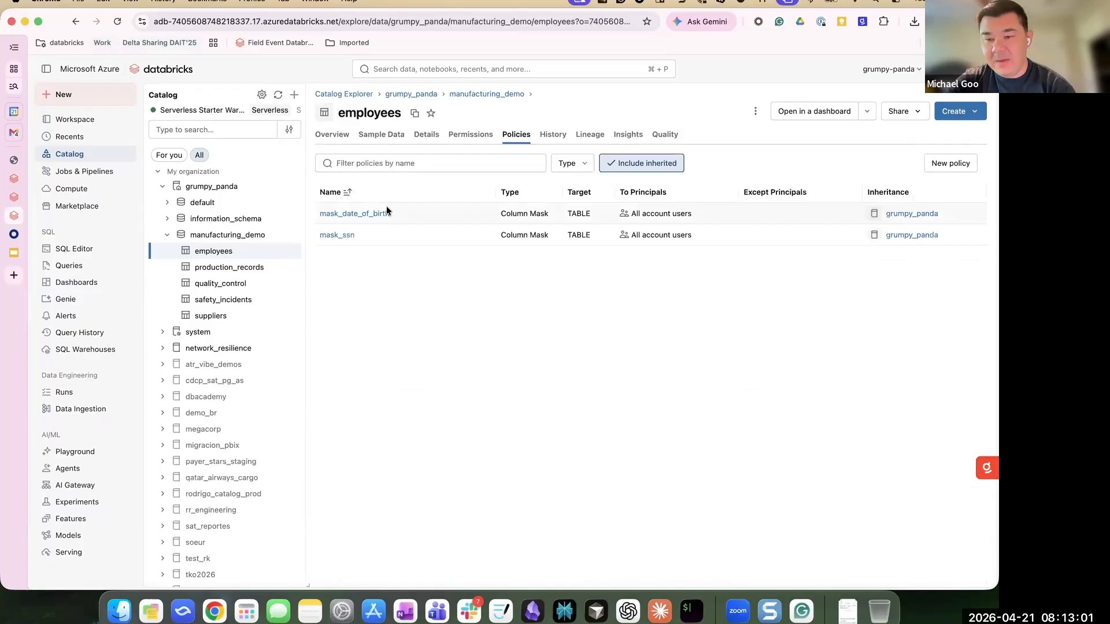
click(348, 236)
click(421, 346)
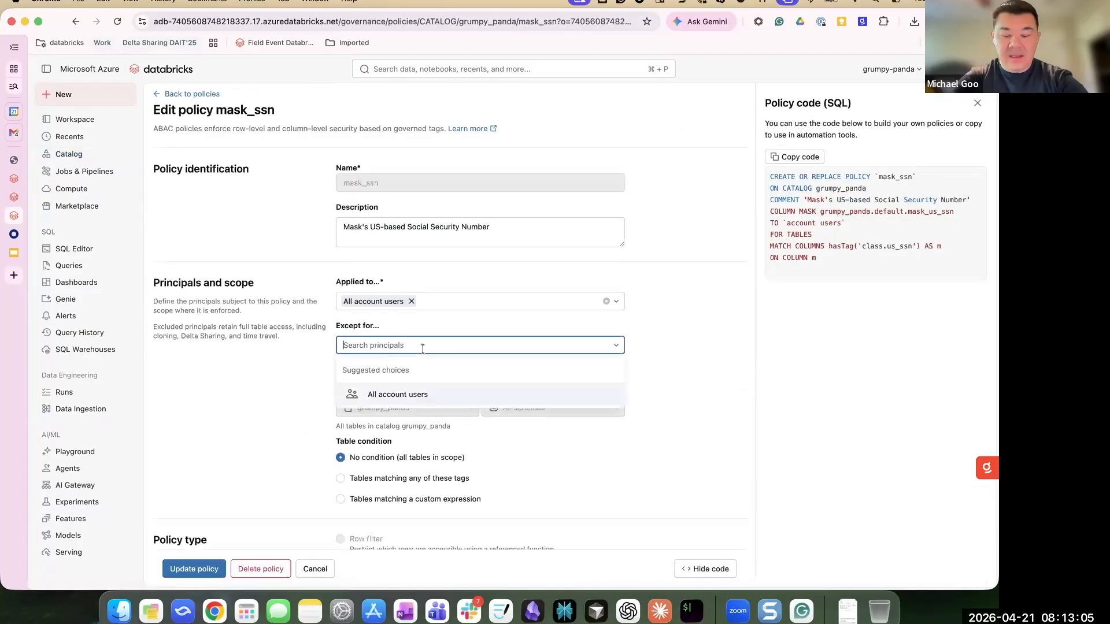
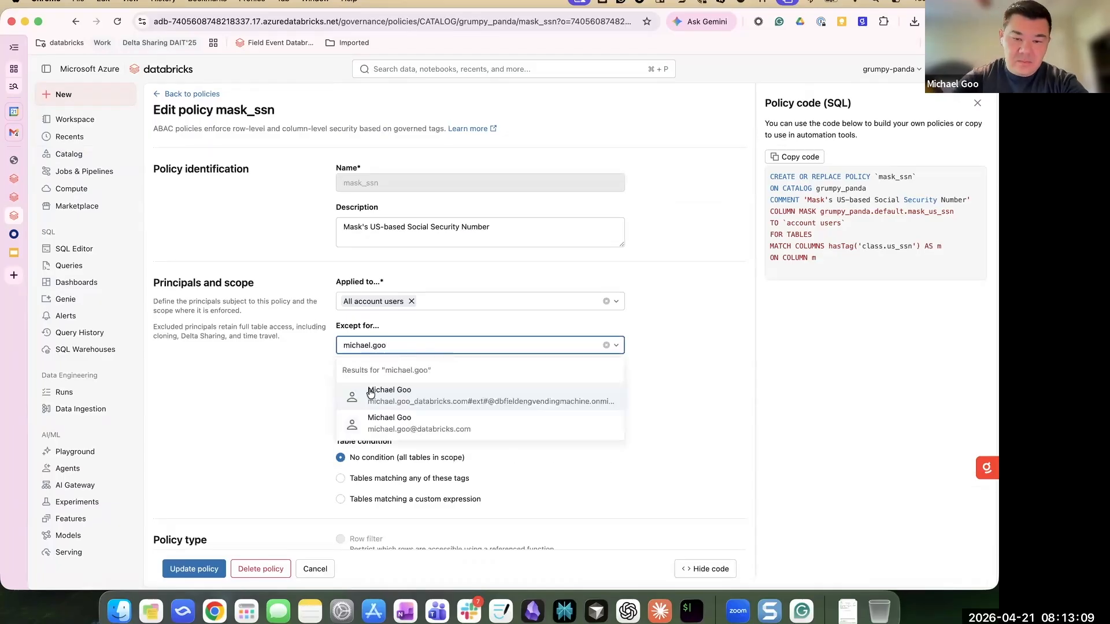
click(387, 425)
click(193, 569)
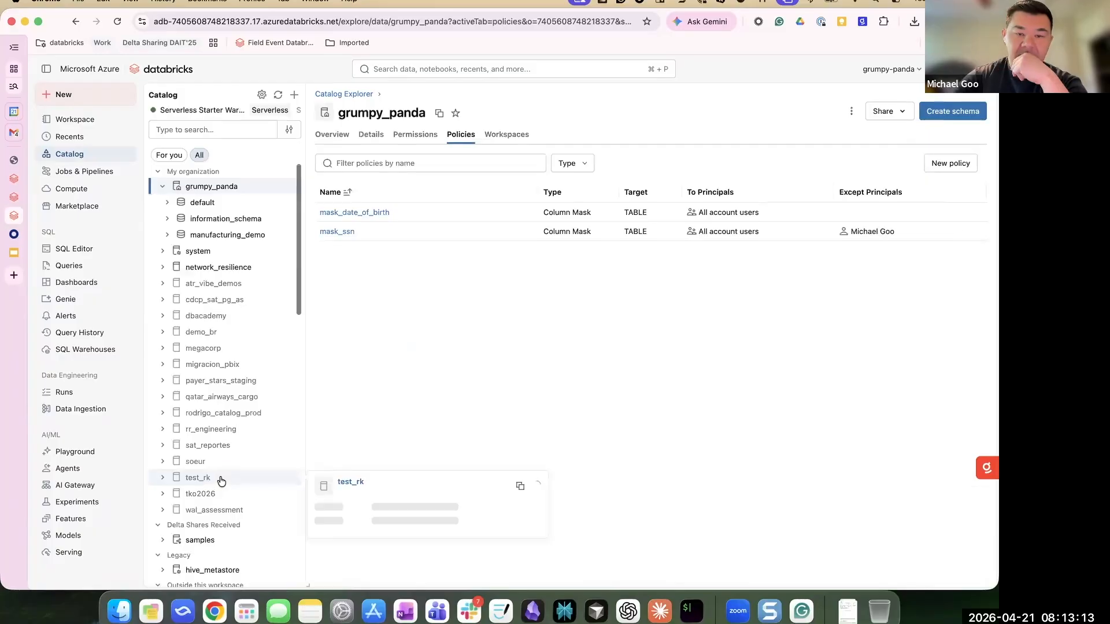
- Reload the employees table's sample data from manufacturing_demo to see unmasked SSNs
click(167, 235)
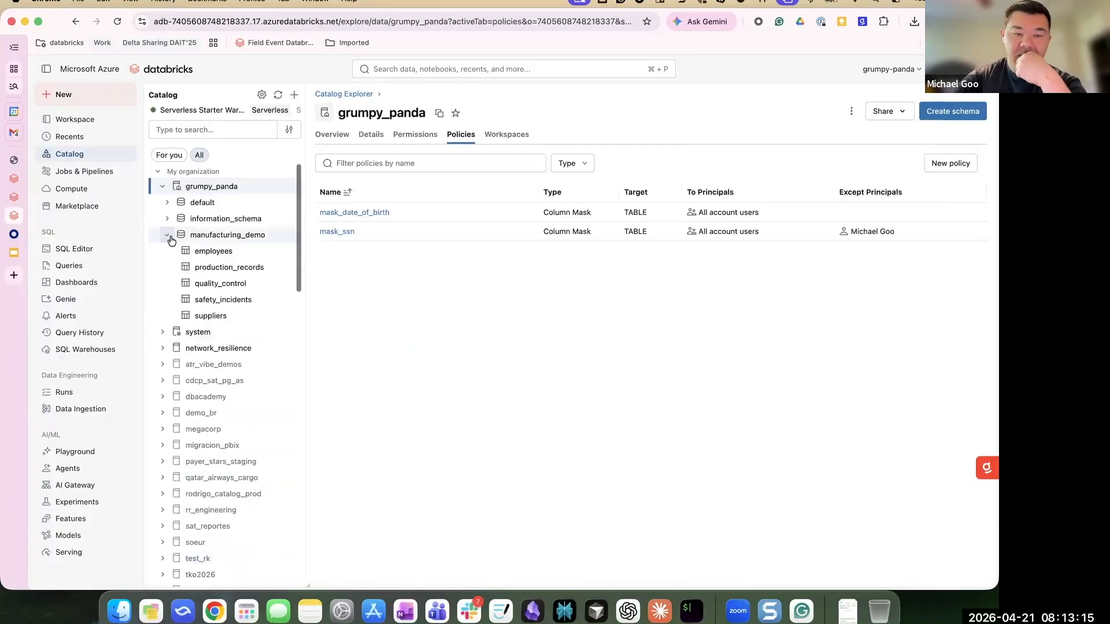
click(213, 251)
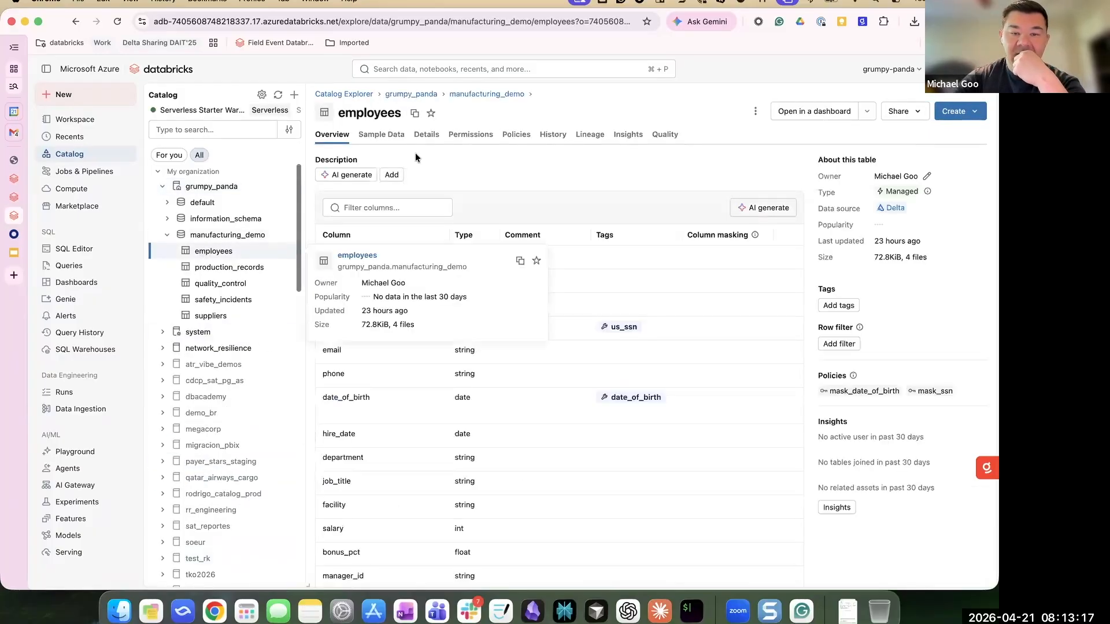
click(393, 137)
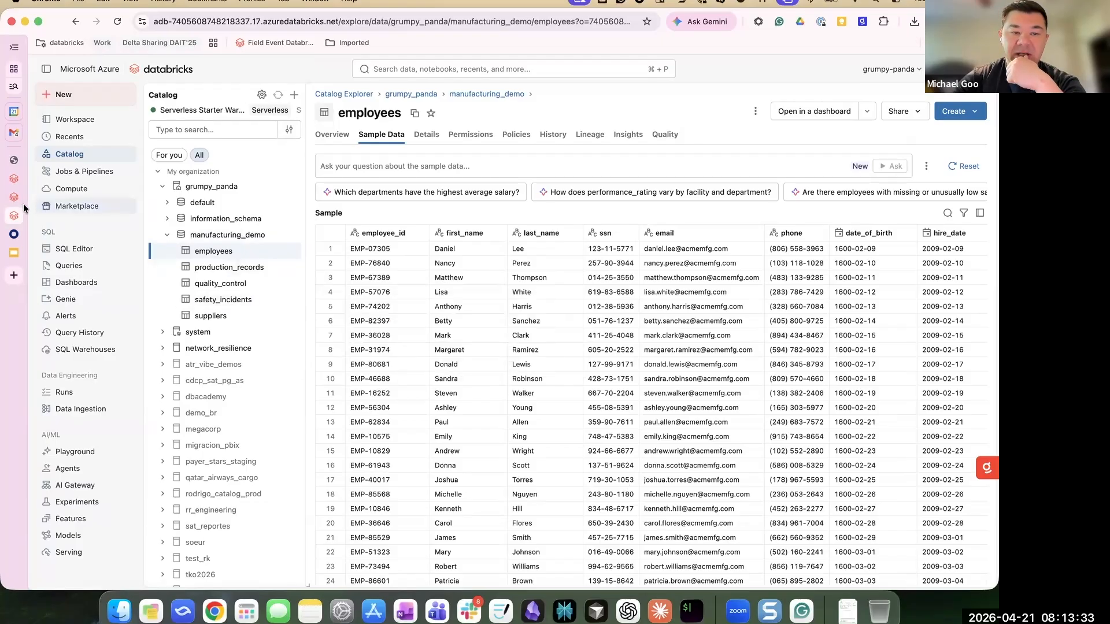
- Ask the New Space Genie room 'What employees were born on a leap year'
click(67, 298)
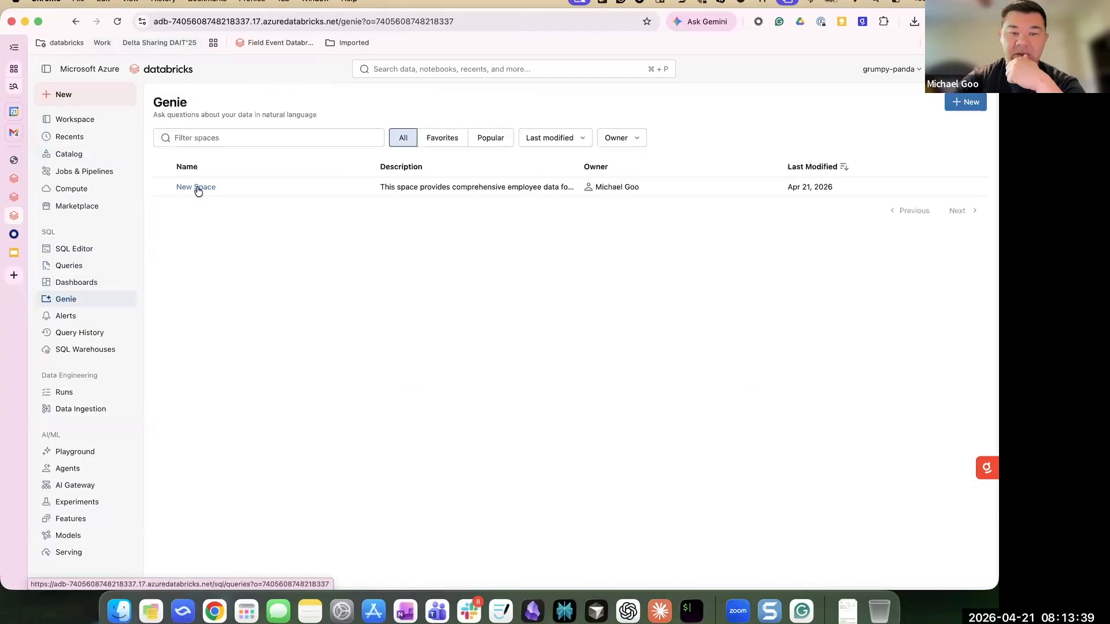
click(196, 187)
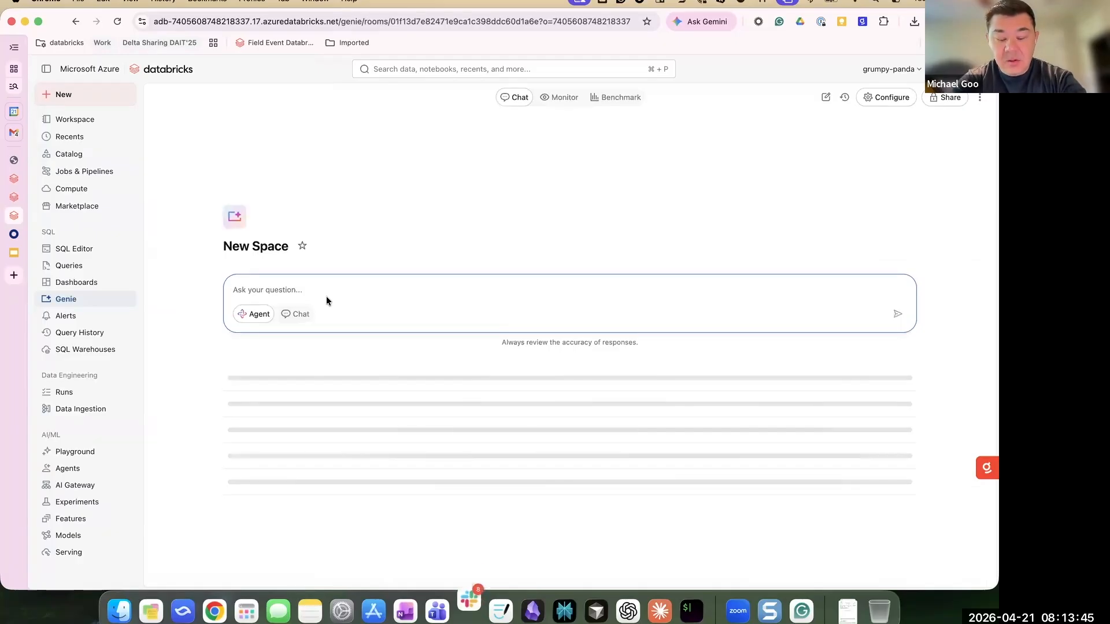
text(What employees we)
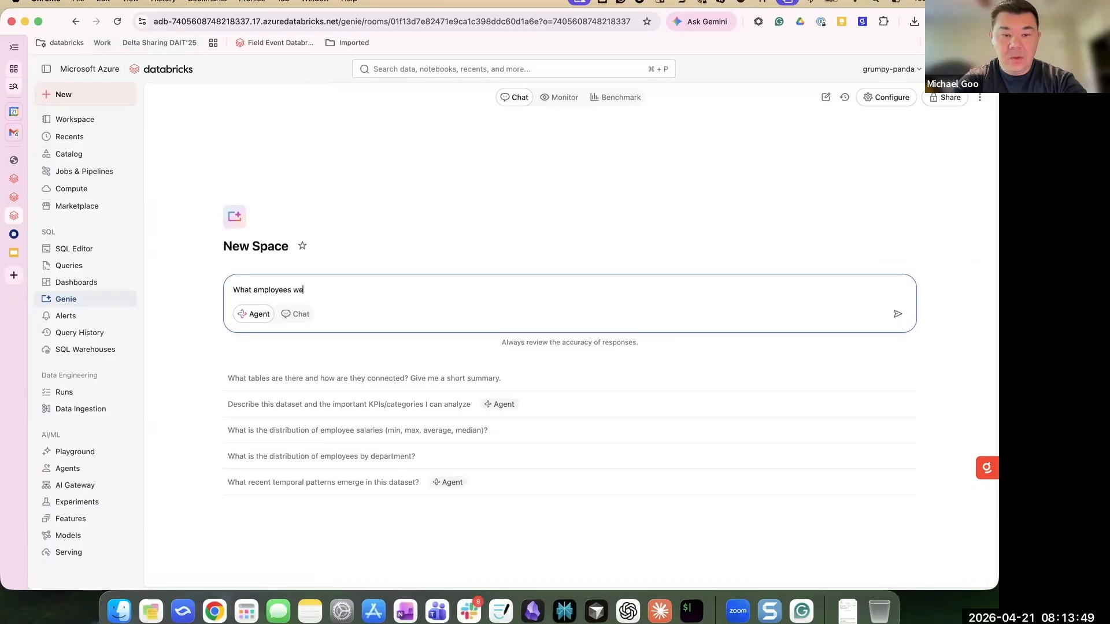
text(re born on a leap year)
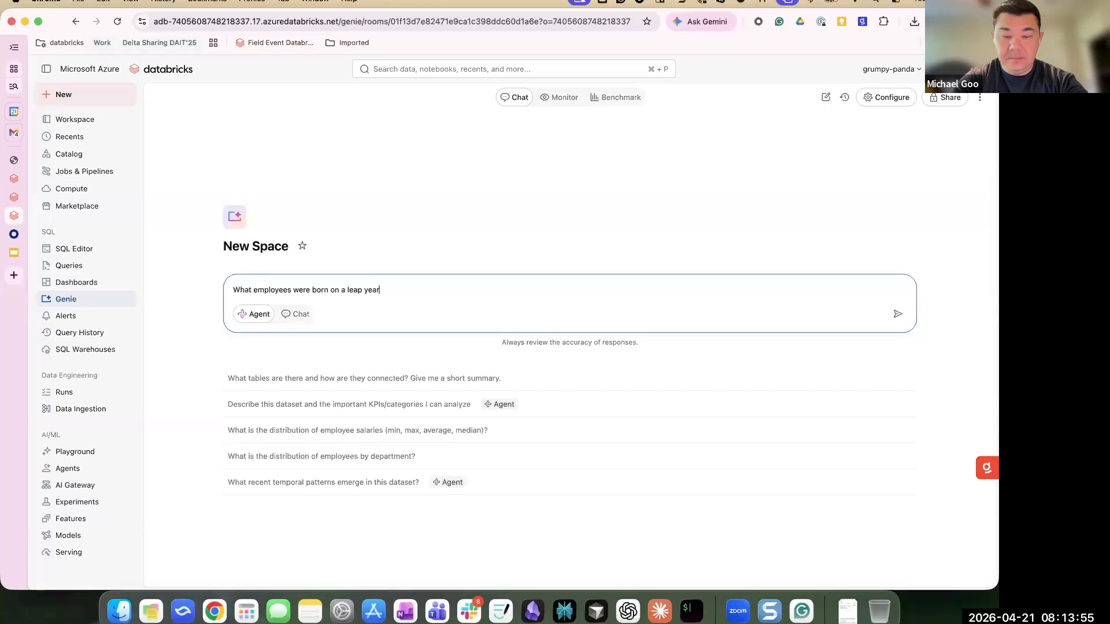
key(Return)
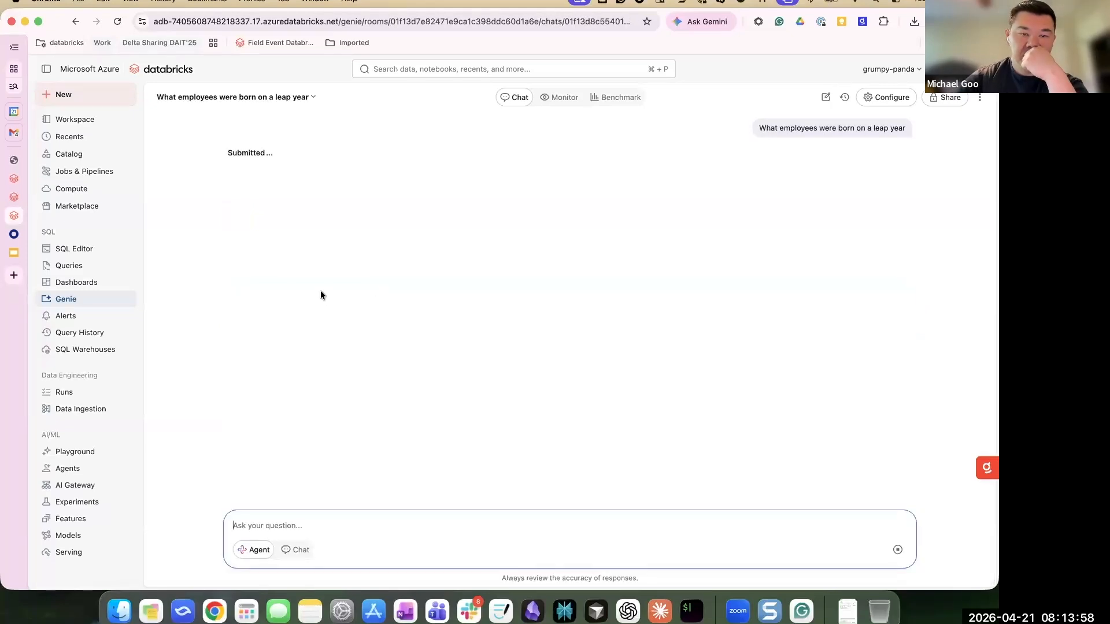
- Go back to the employees table's sample data via the grumpy_panda catalog tree
click(10, 192)
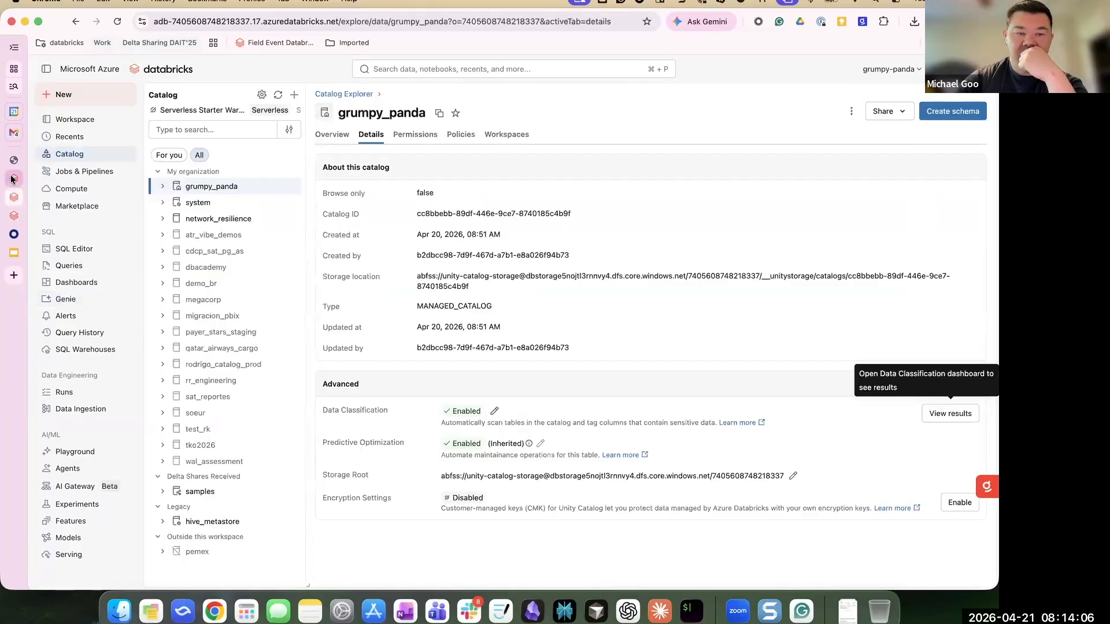
click(10, 181)
click(10, 193)
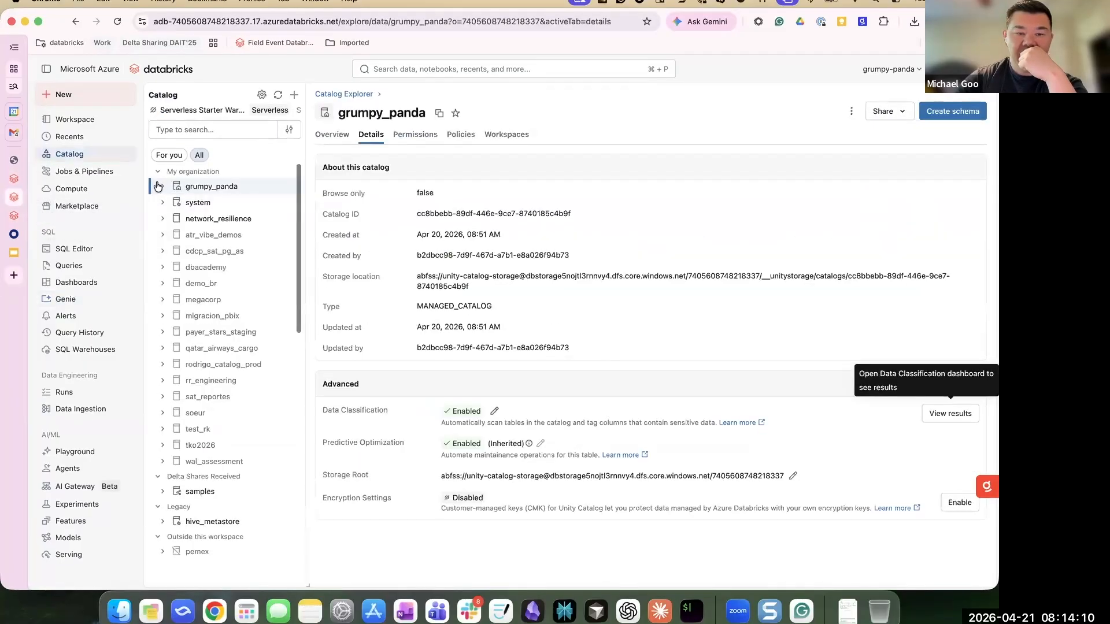
click(163, 187)
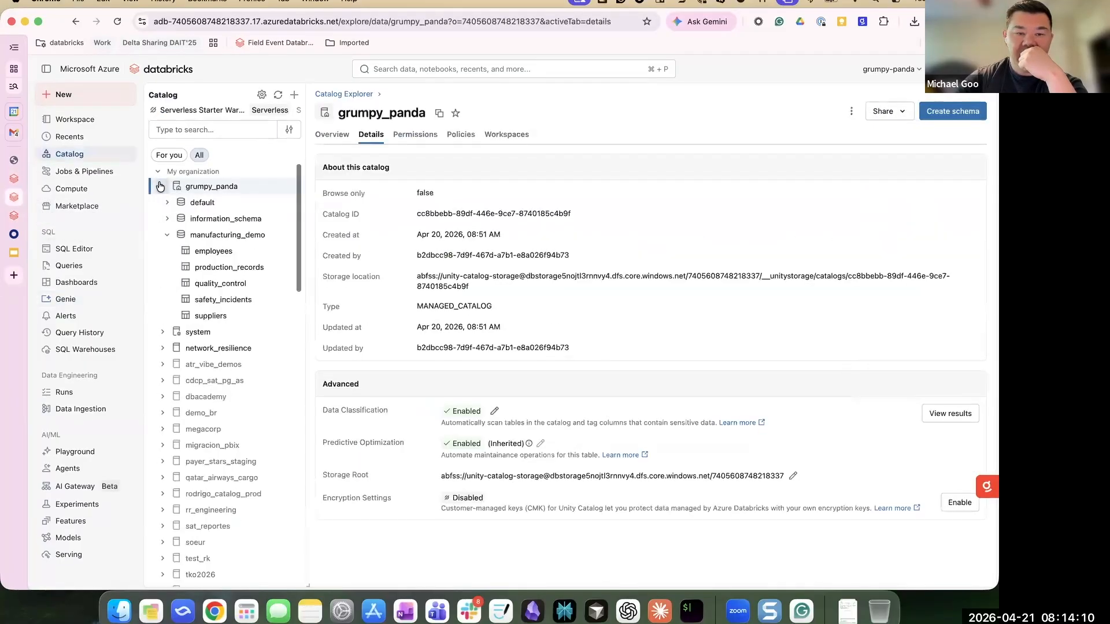
click(209, 253)
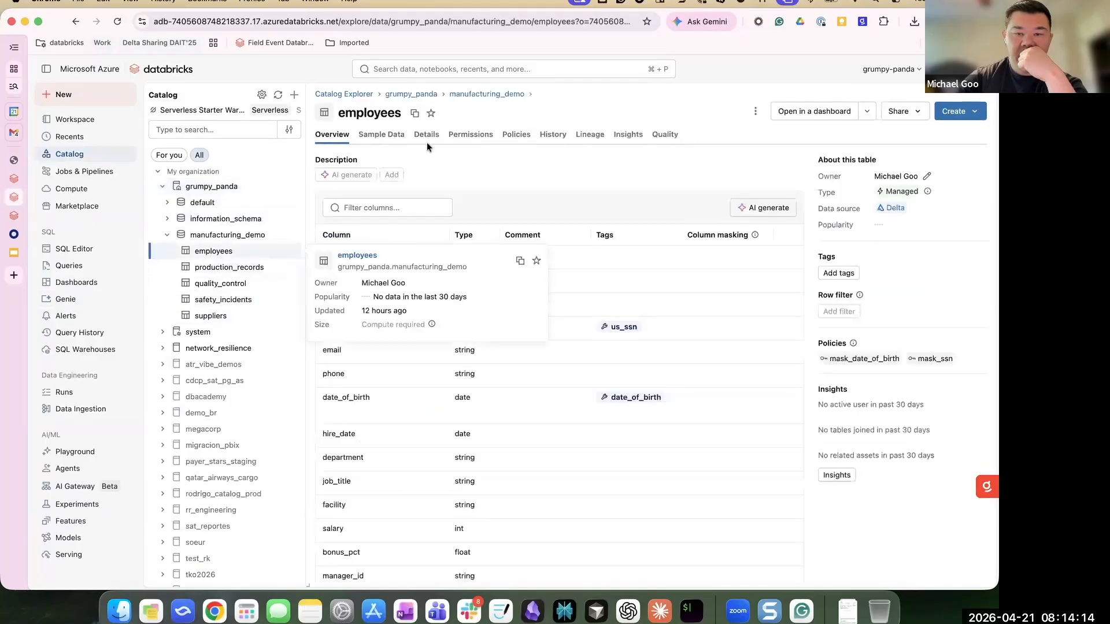
click(386, 135)
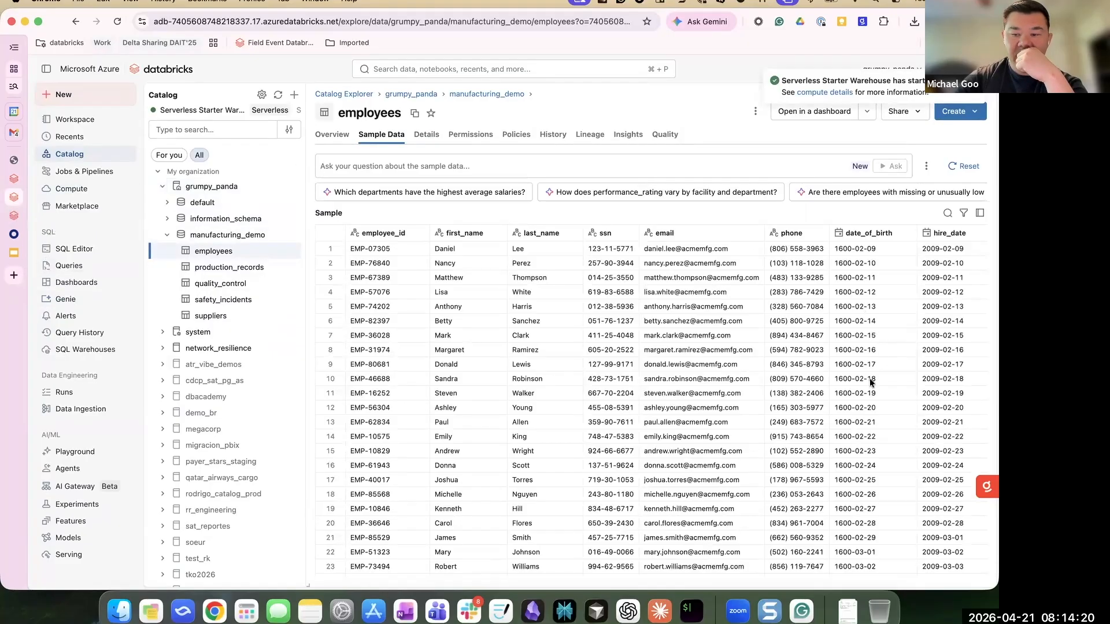
- Ask Genie the follow-up 'What employees were born between 1995 and 2003'
click(14, 217)
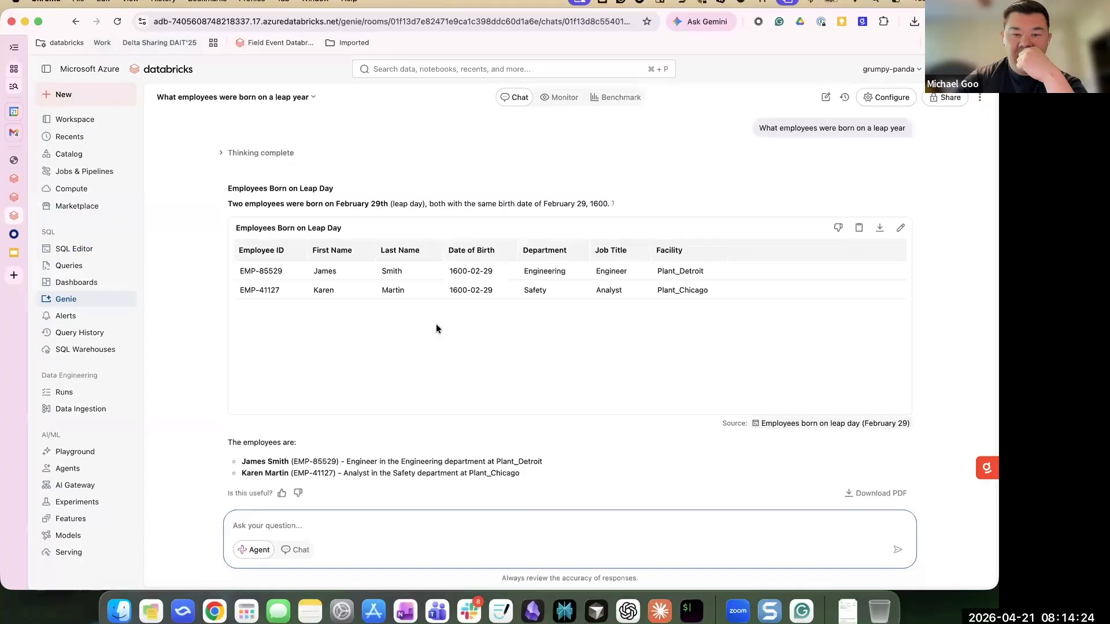
click(294, 524)
text(What employe)
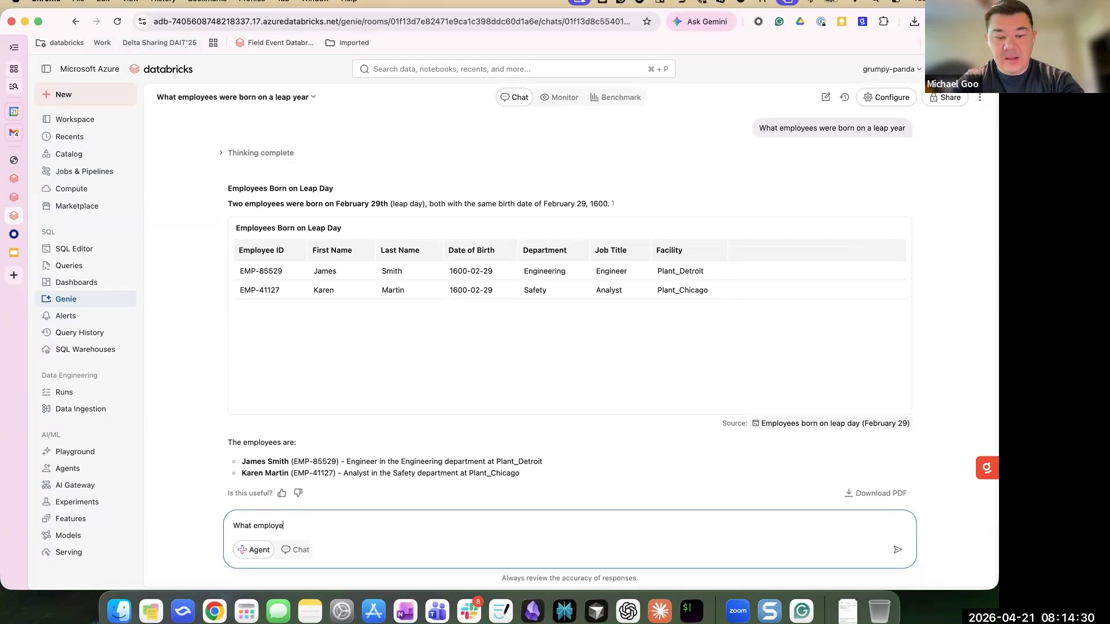
text(es were born between 2004 and)
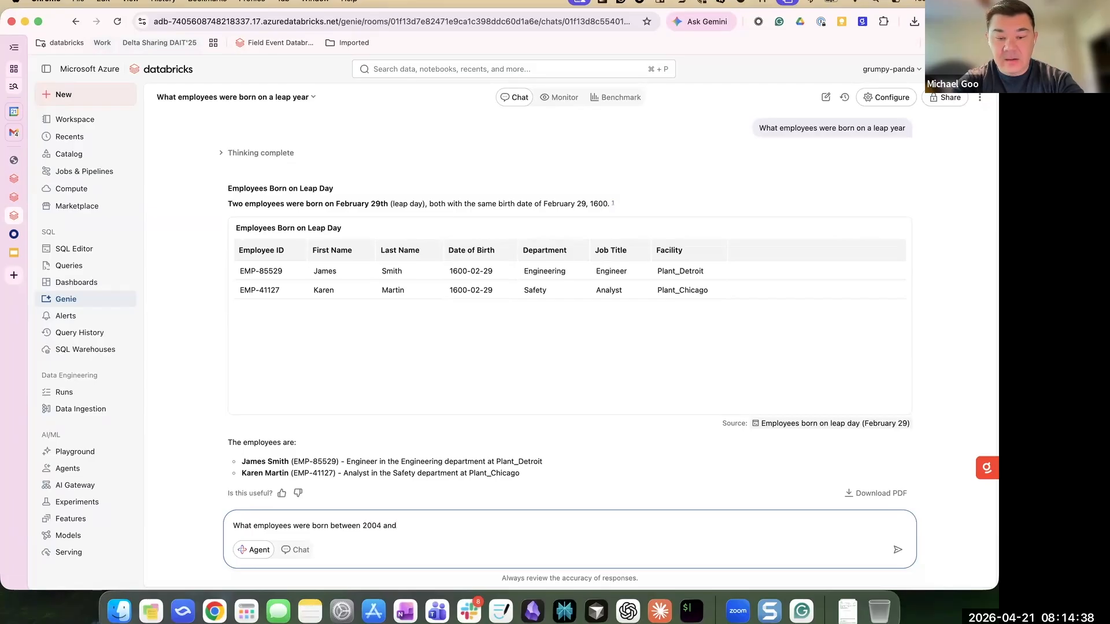
key(BackSpace)
key(BackSpace)
key(BackSpace)
key(BackSpace)
key(BackSpace)
key(BackSpace)
key(BackSpace)
key(BackSpace)
text(1995 and)
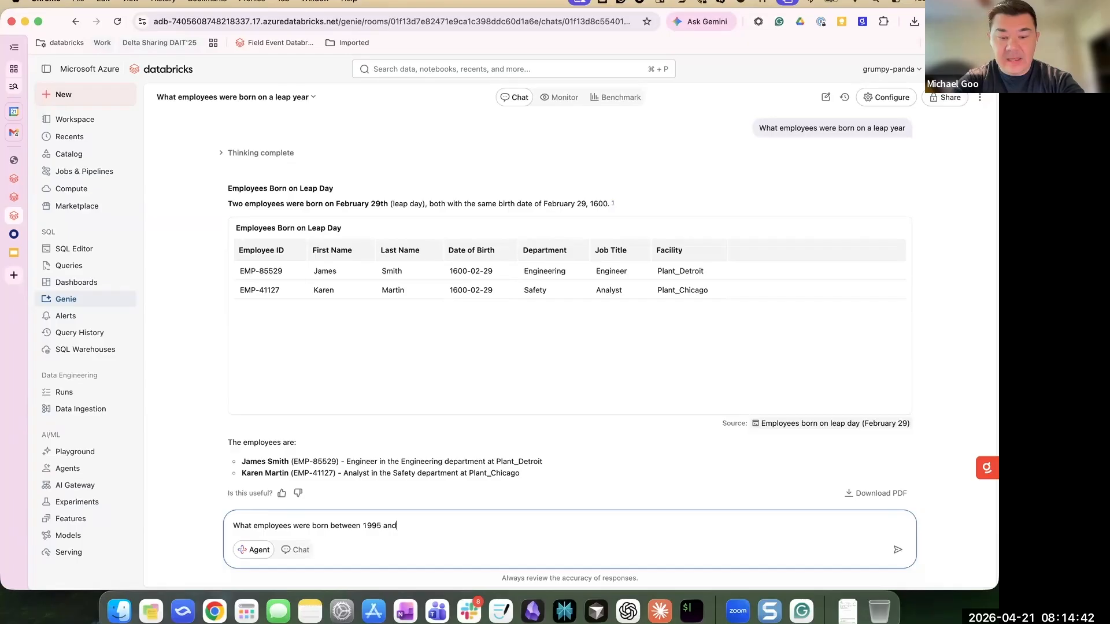
text( 2003?)
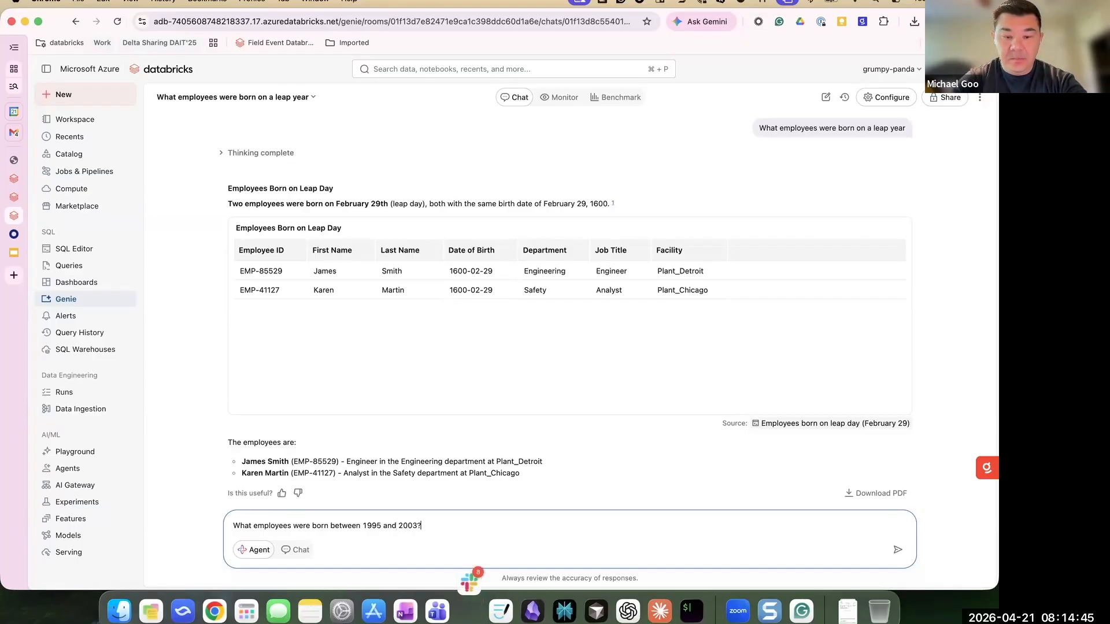
key(Return)
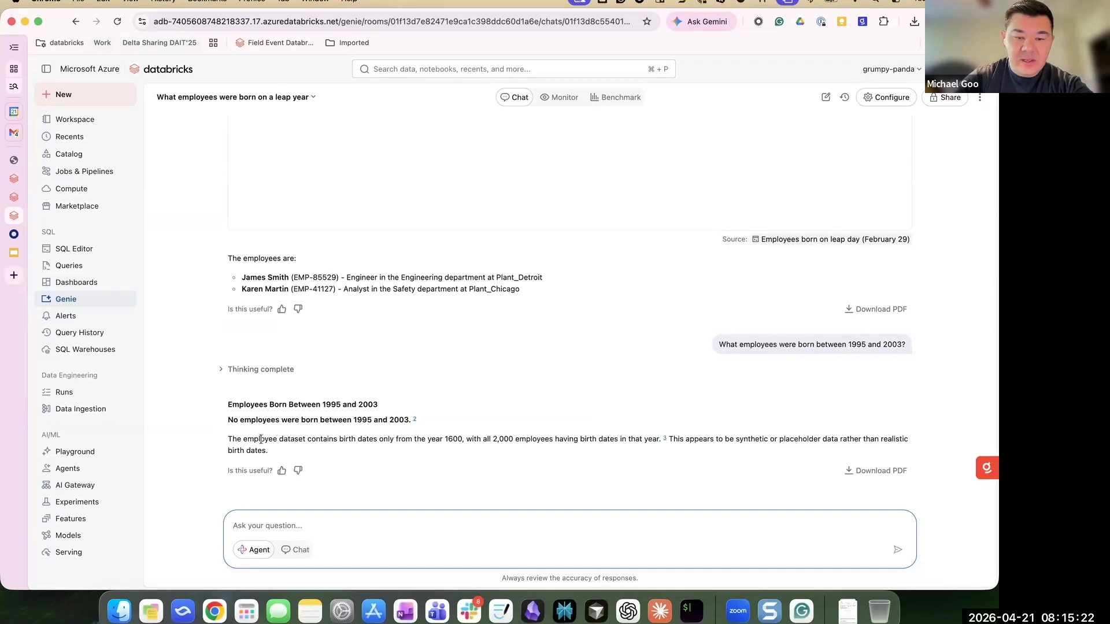
- Highlight the answer's sentences about 1600 birth dates and all 2,000 employees, then rate it helpful
drag(228, 440, 461, 441)
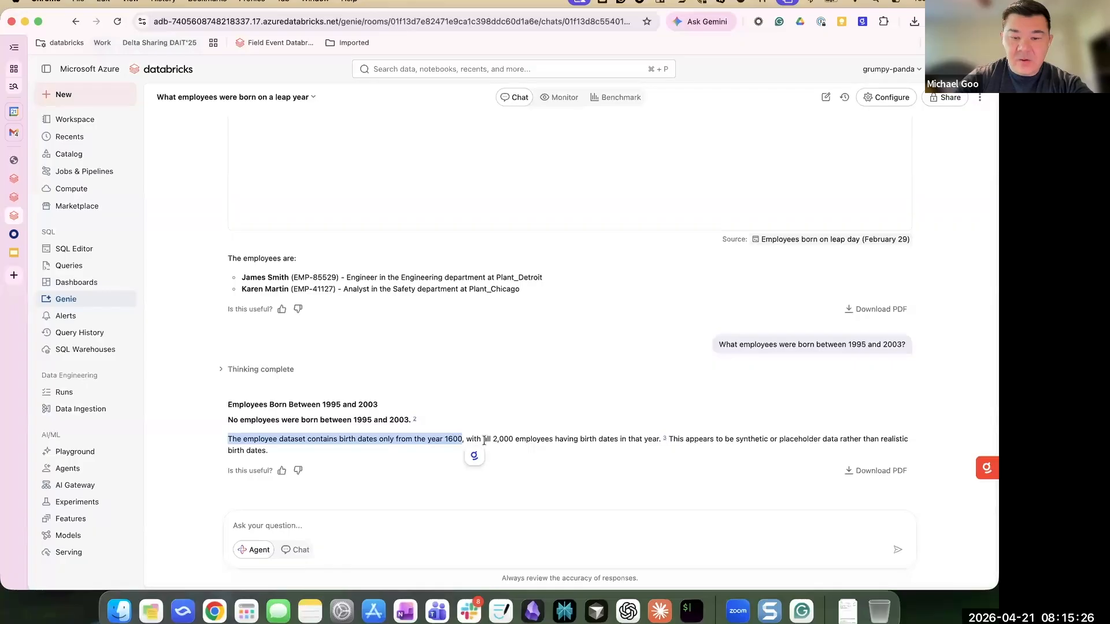
drag(487, 440, 667, 440)
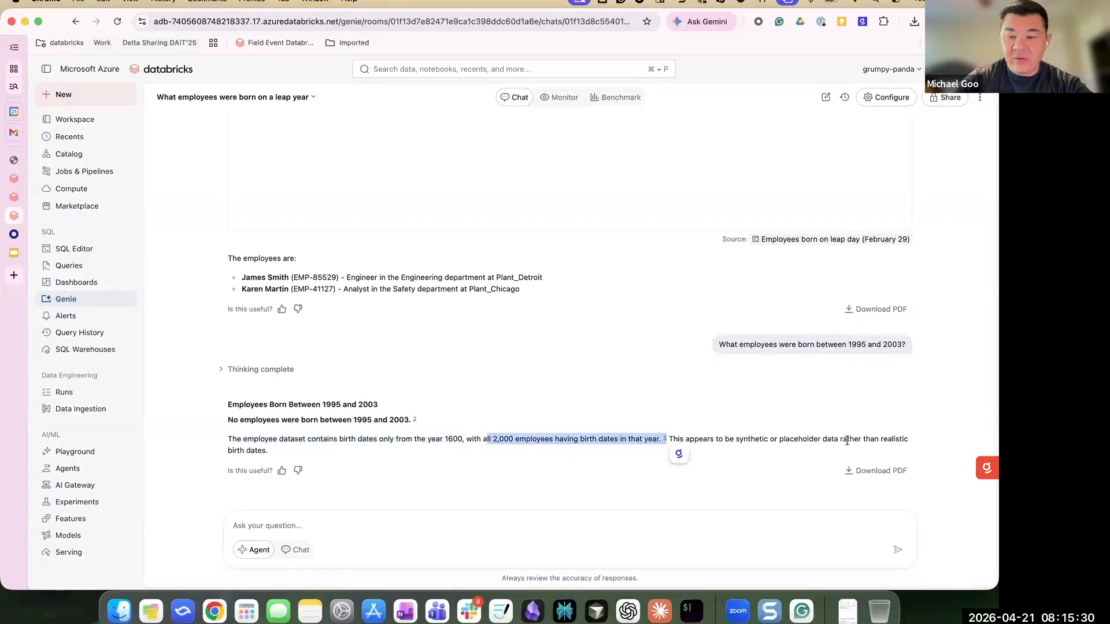
click(282, 470)
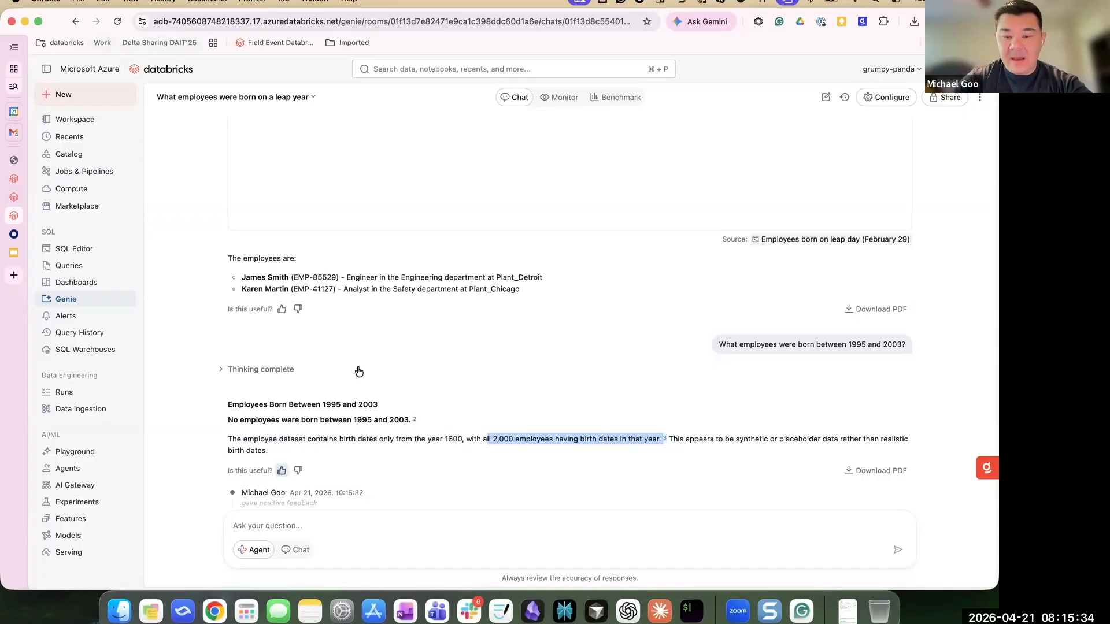